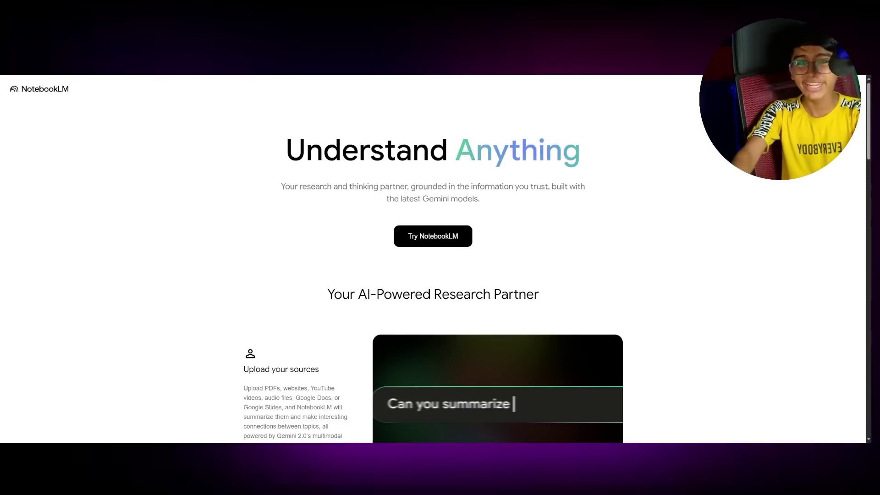
# - Scroll up and down through the feature tour on the NotebookLM landing page
pyautogui.scroll(-4, 22, 361)
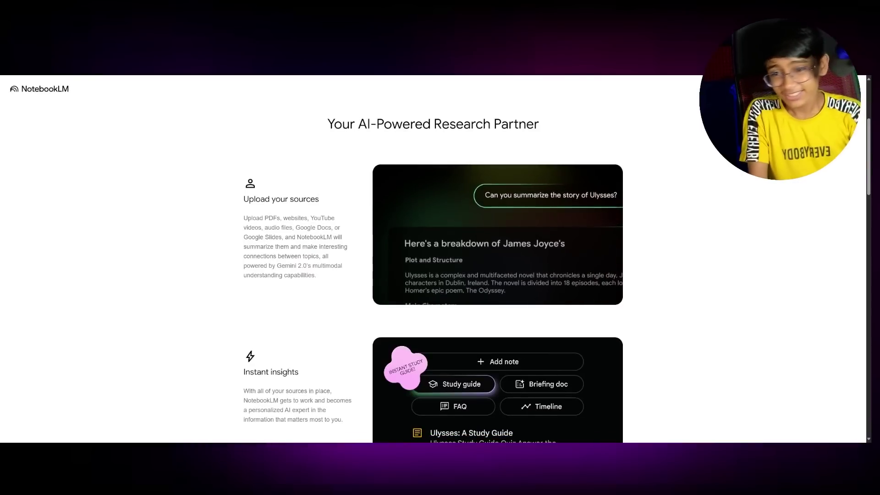
pyautogui.scroll(-1, 268, 393)
pyautogui.scroll(2, 268, 393)
pyautogui.scroll(-7, 269, 392)
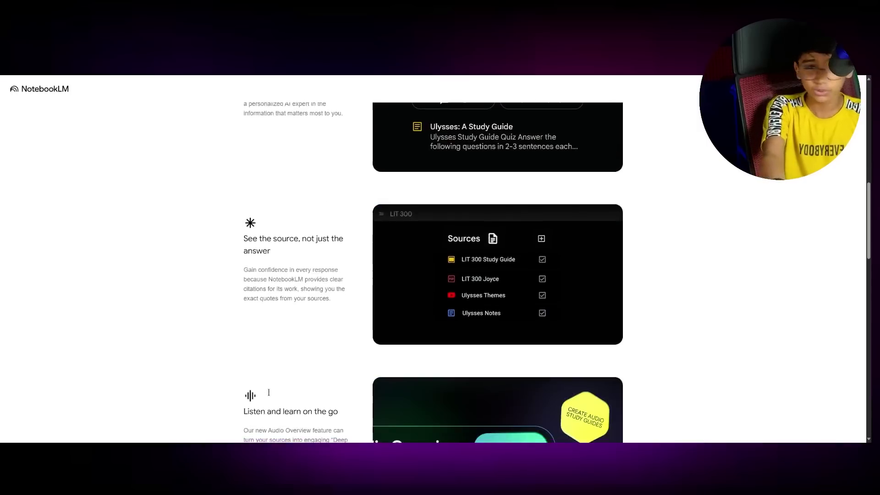
pyautogui.scroll(10, 269, 392)
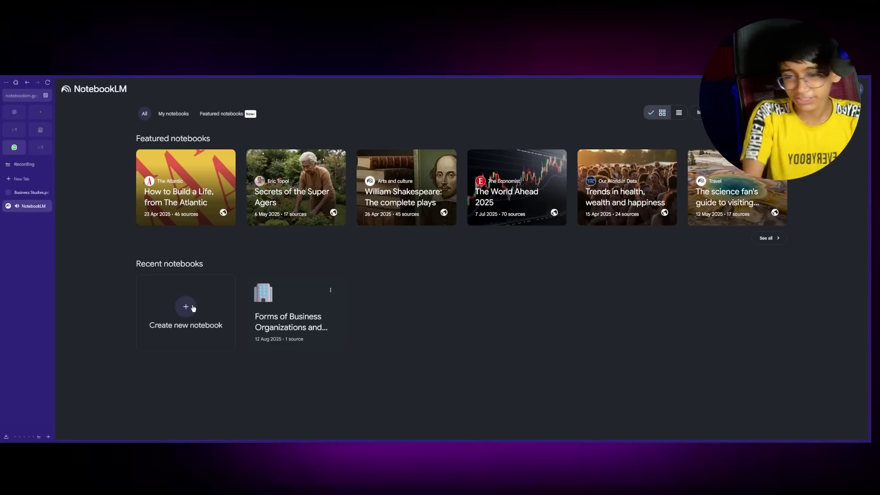
# - Create a new empty notebook from the NotebookLM home page
pyautogui.click(169, 349)
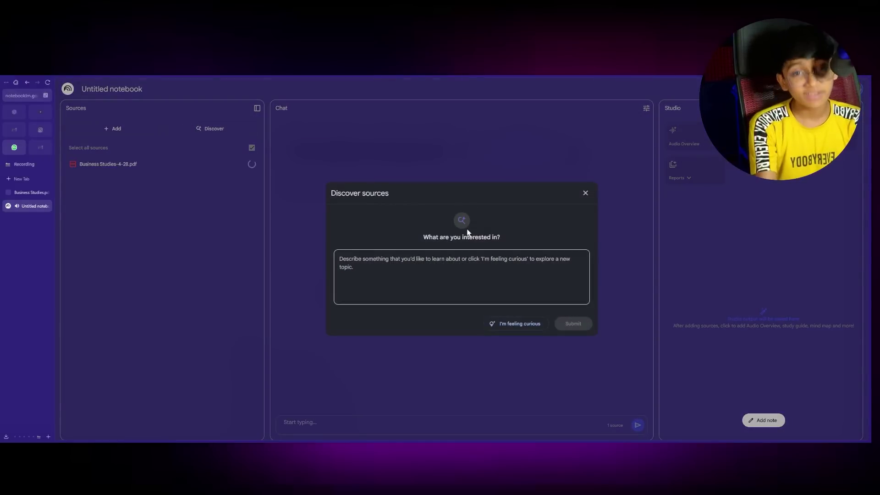
pyautogui.press('super')
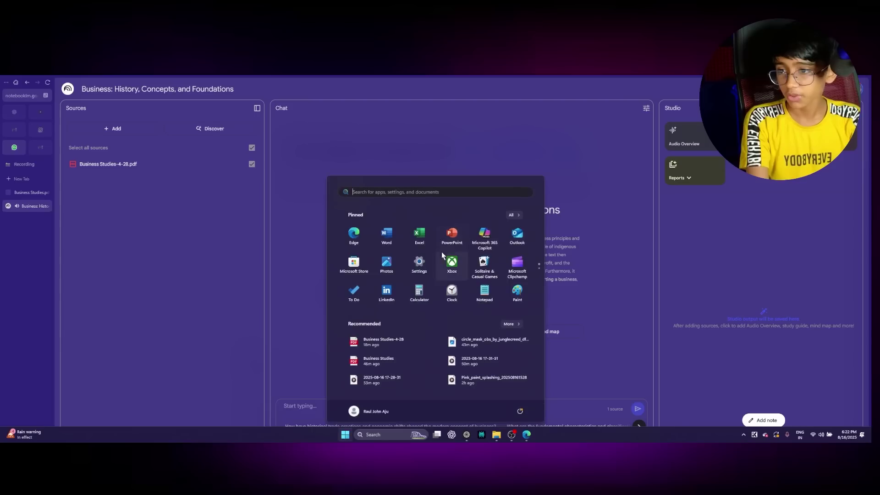
pyautogui.click(29, 192)
pyautogui.scroll(-10, 300, 184)
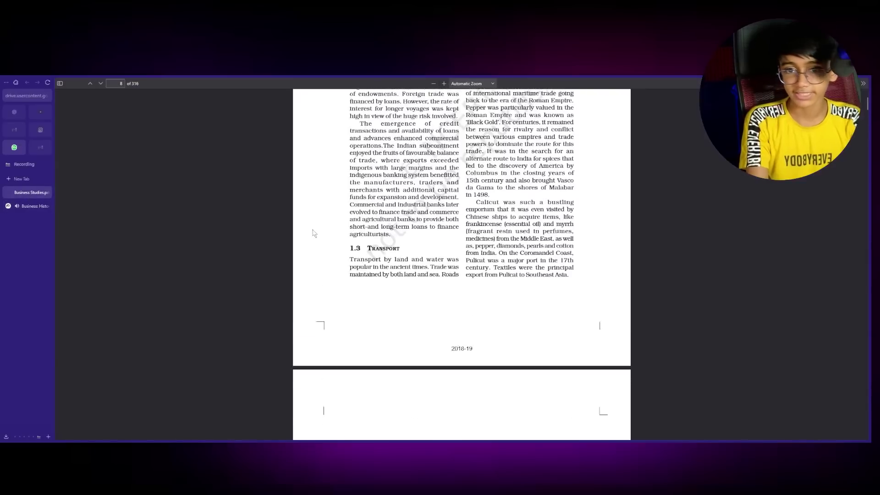
pyautogui.scroll(15, 301, 183)
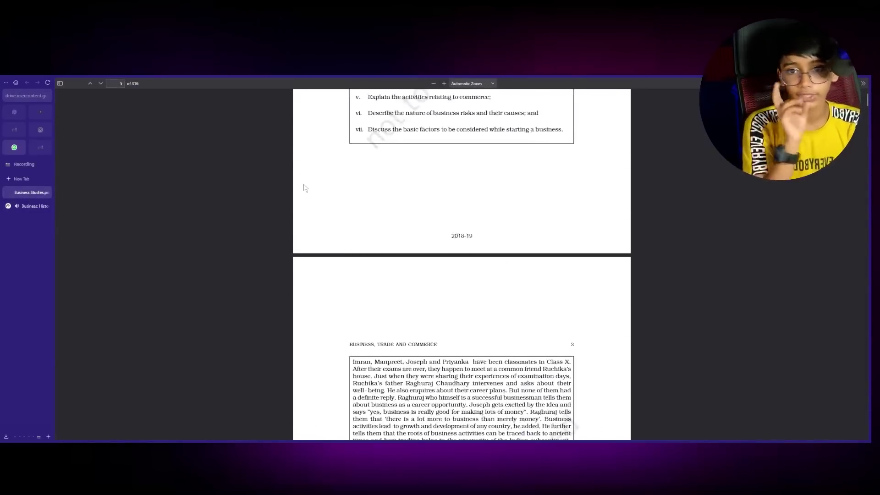
pyautogui.scroll(-3, 302, 189)
pyautogui.scroll(-15, 302, 190)
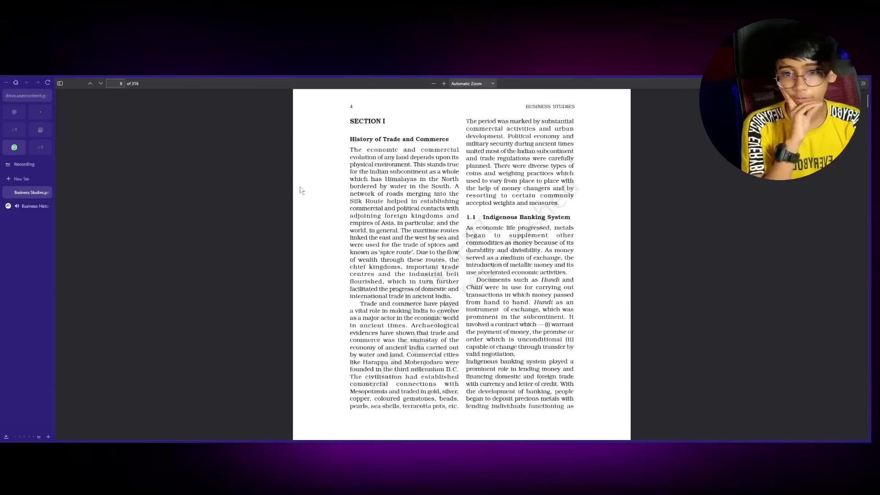
pyautogui.scroll(-5, 303, 190)
pyautogui.hotkey('ctrl', 'Tab')
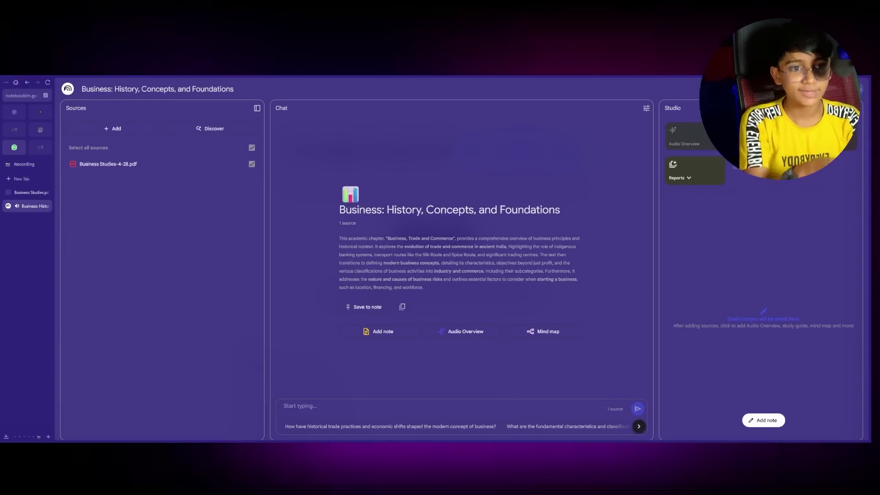
# - Generate Briefing doc, Study guide, FAQ and Timeline reports, then select the notebook summary paragraph
pyautogui.click(679, 178)
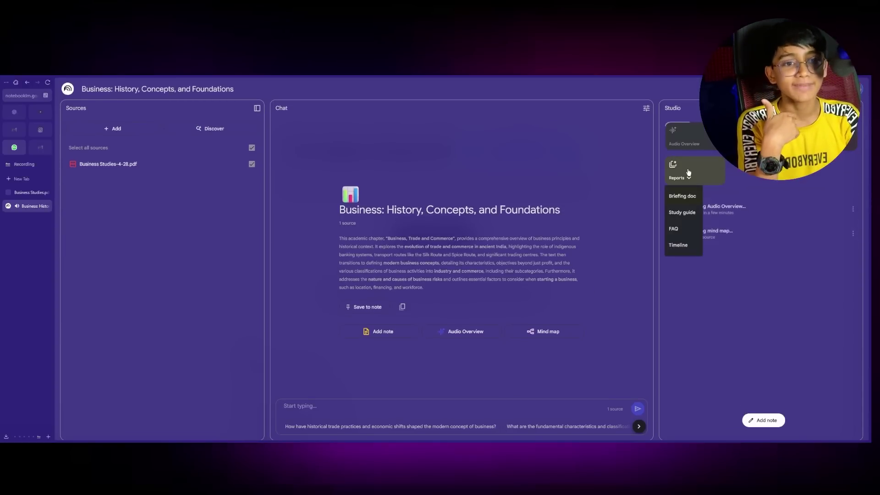
pyautogui.click(683, 197)
pyautogui.click(678, 177)
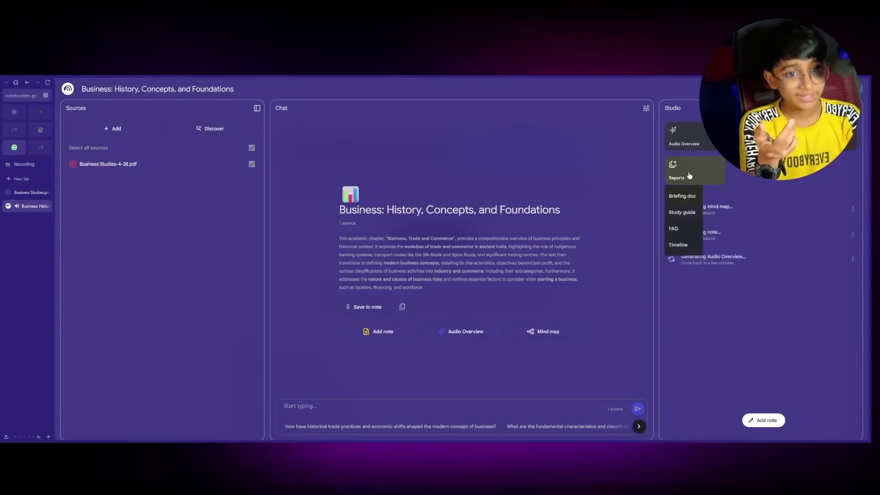
pyautogui.click(689, 213)
pyautogui.click(680, 178)
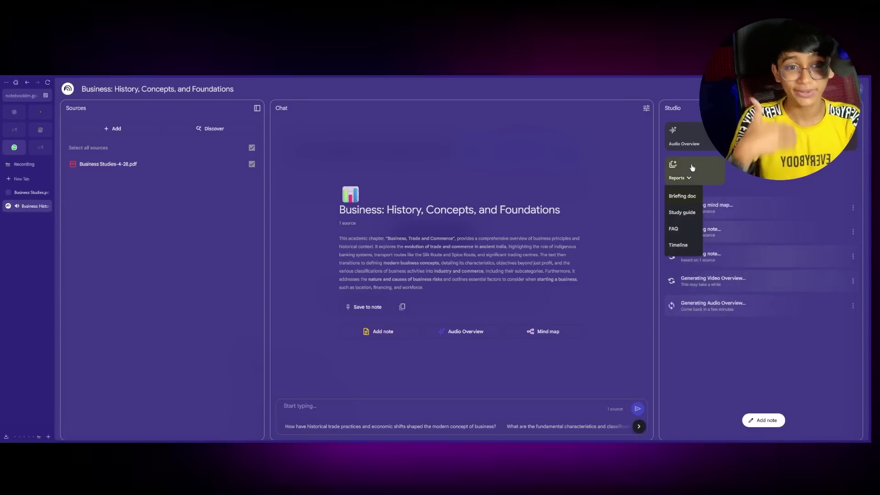
pyautogui.click(683, 229)
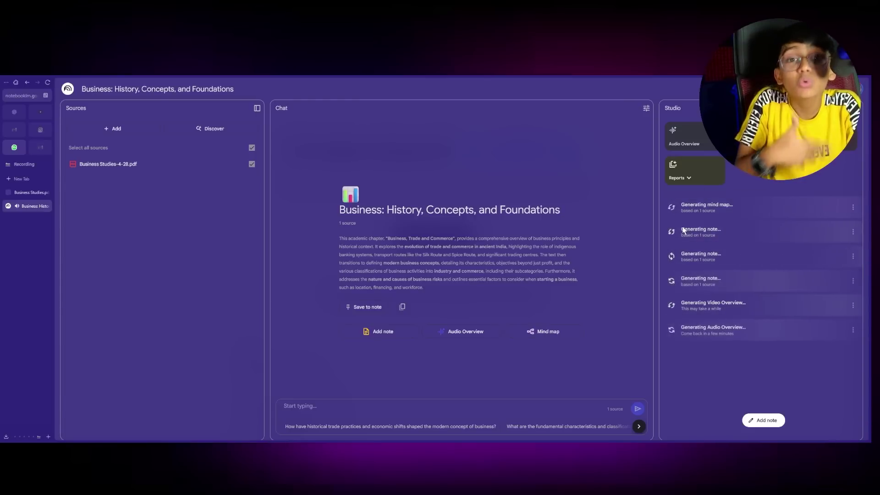
pyautogui.click(679, 178)
pyautogui.click(681, 248)
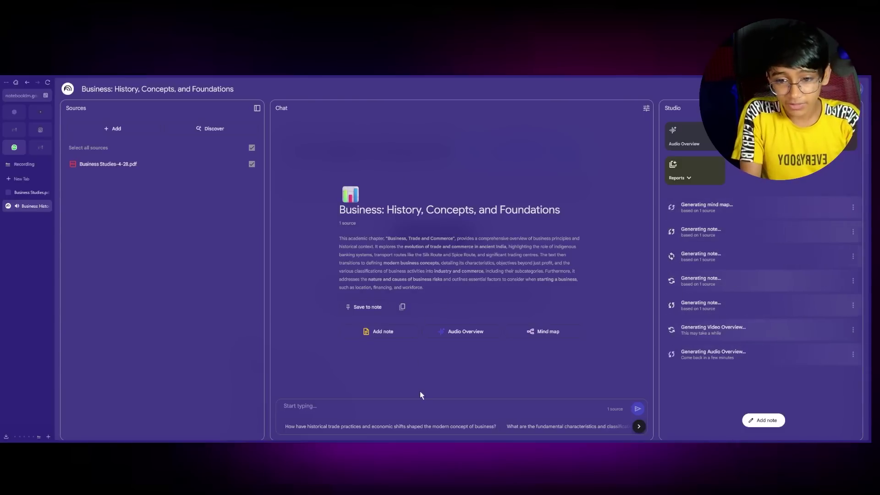
pyautogui.tripleClick(366, 277)
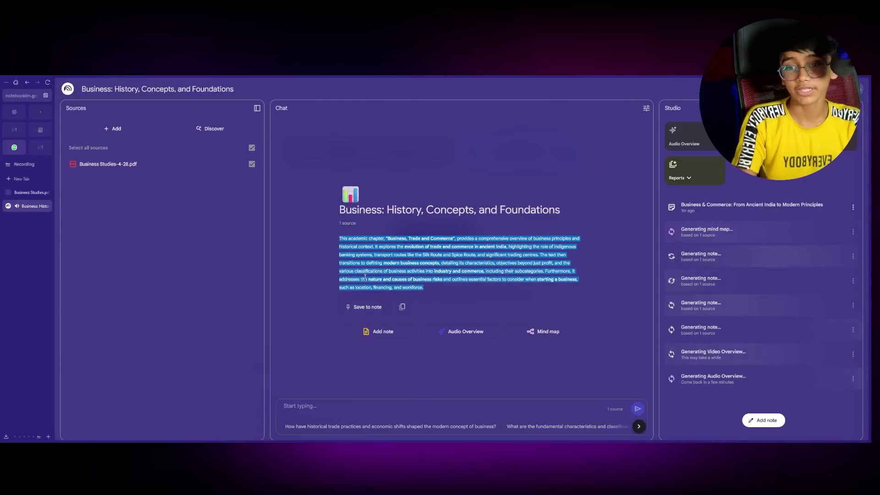
pyautogui.click(647, 109)
pyautogui.click(276, 247)
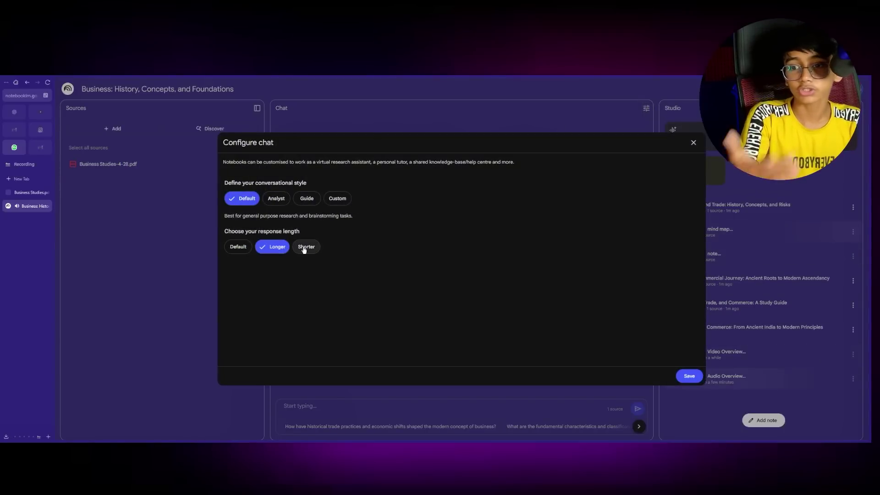
pyautogui.click(305, 248)
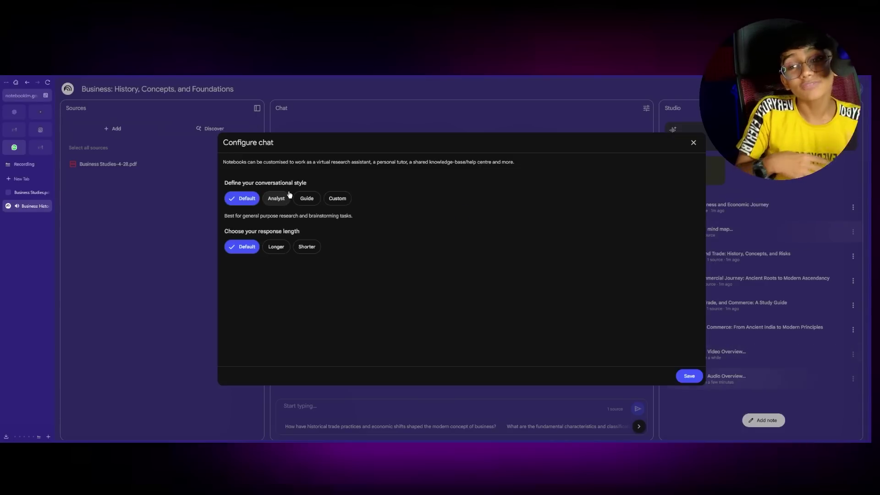
pyautogui.click(471, 398)
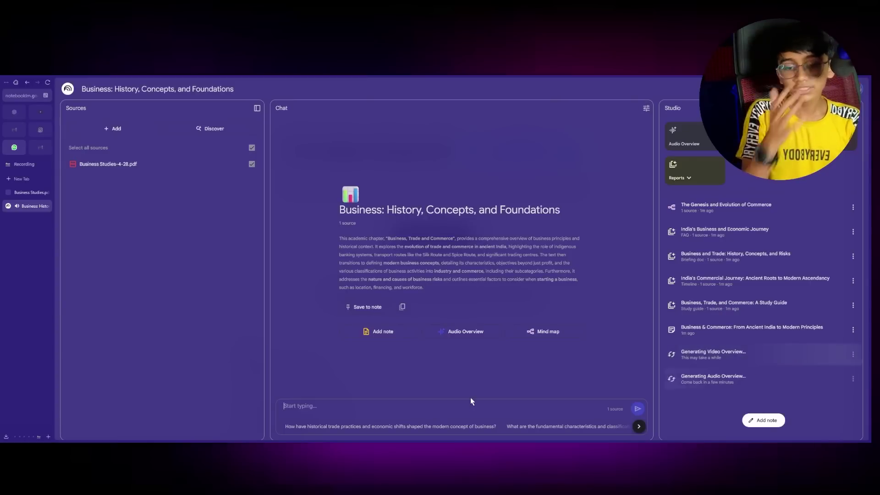
# - Ask the notebook 'is this even usefull in the future', save the reply as a note, and review it
pyautogui.click(471, 401)
pyautogui.write('is this even usefull in the future')
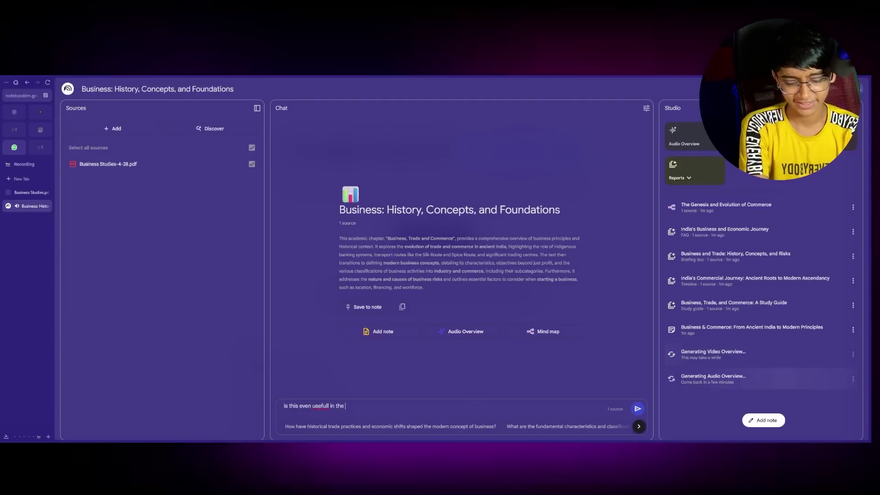
pyautogui.press('Return')
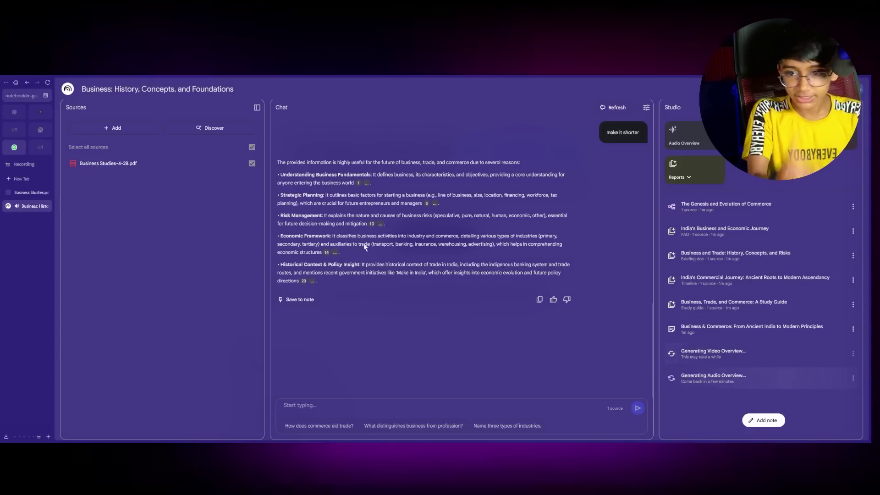
pyautogui.click(298, 301)
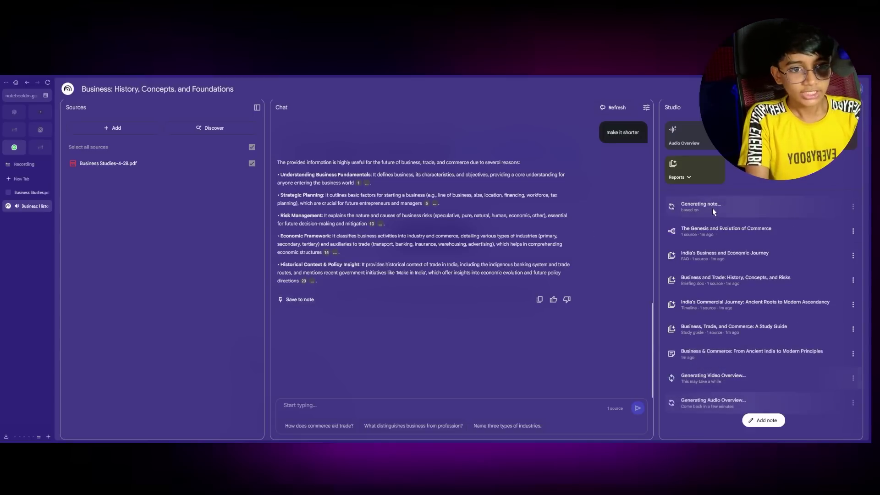
pyautogui.click(695, 205)
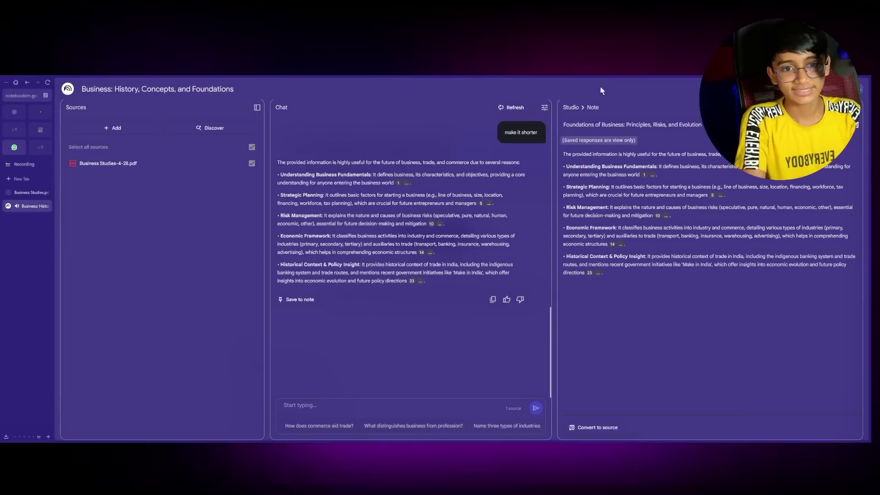
pyautogui.click(571, 108)
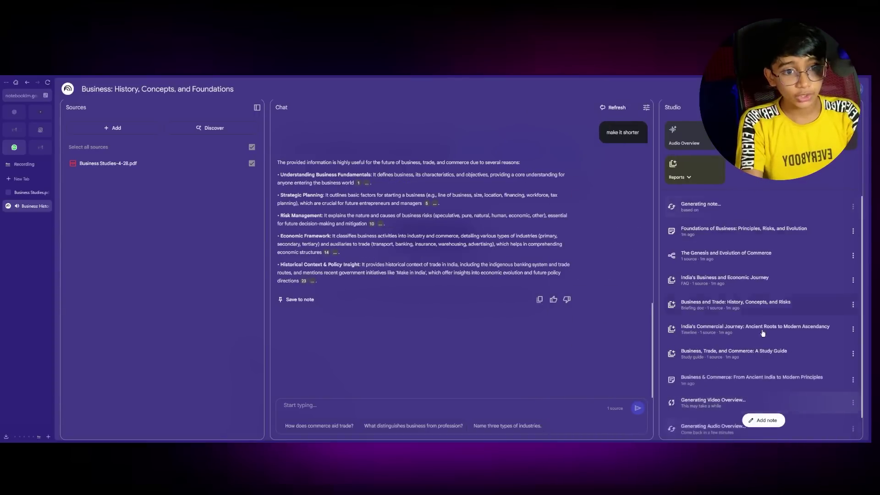
# - Add a new note reading 'subscribe to my', then open The Genesis and Evolution of Commerce mind map
pyautogui.click(762, 418)
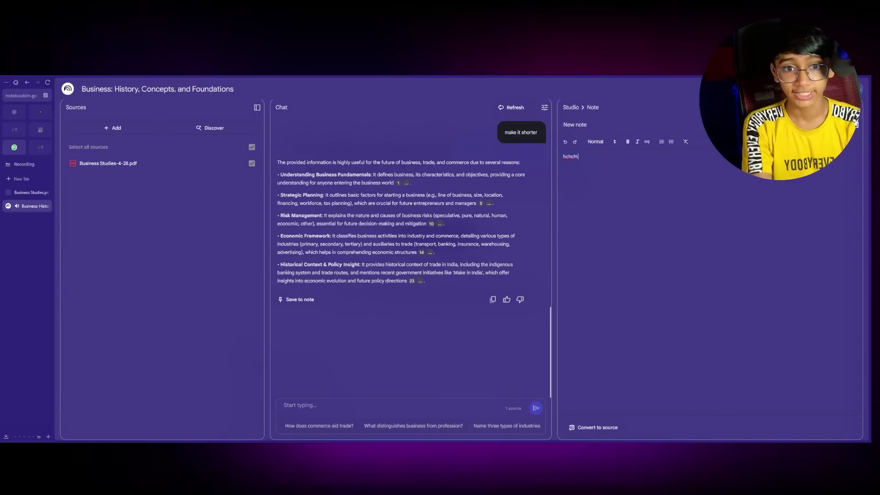
pyautogui.press('BackSpace')
pyautogui.press('BackSpace')
pyautogui.press('BackSpace')
pyautogui.press('BackSpace')
pyautogui.press('BackSpace')
pyautogui.press('BackSpace')
pyautogui.write('subscrib')
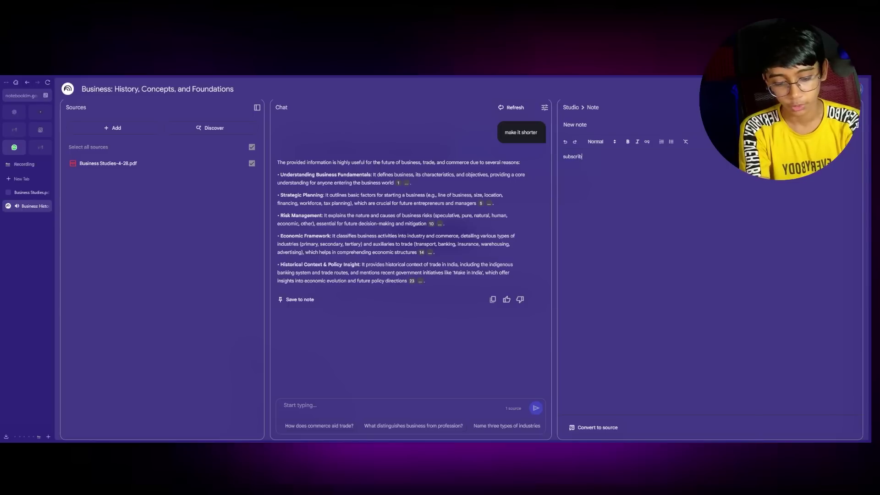
pyautogui.write('e to my')
pyautogui.click(571, 107)
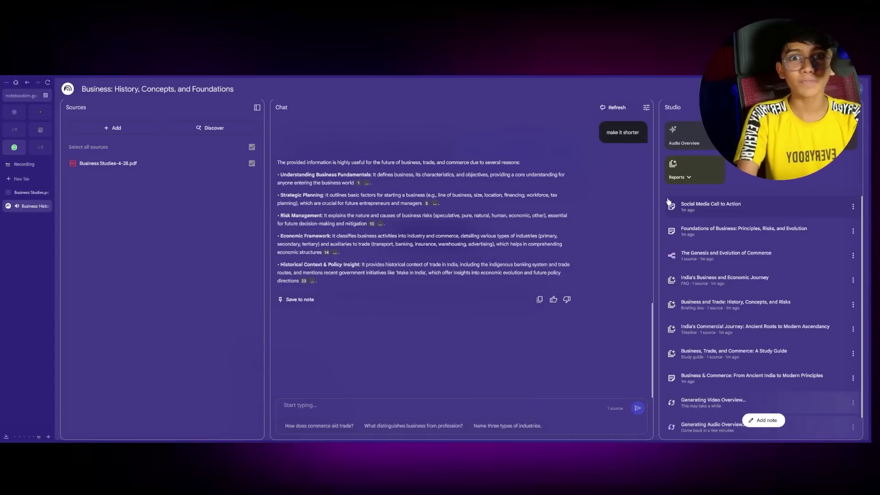
pyautogui.click(733, 254)
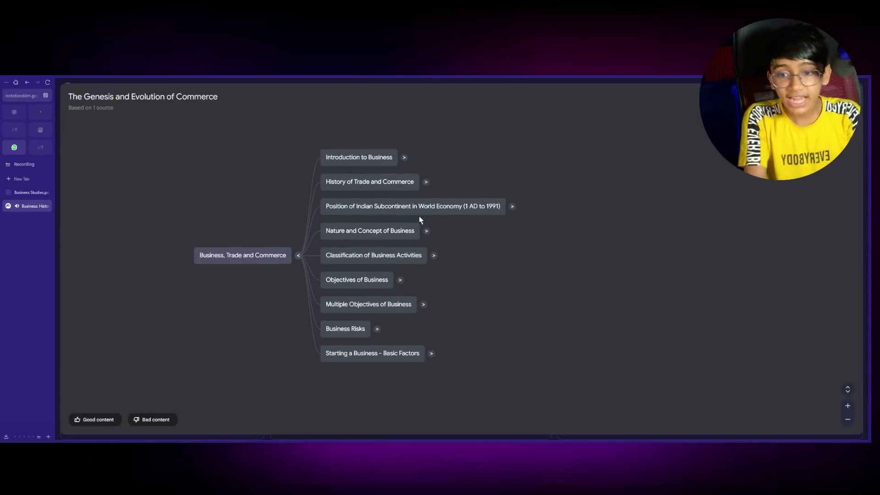
pyautogui.click(426, 181)
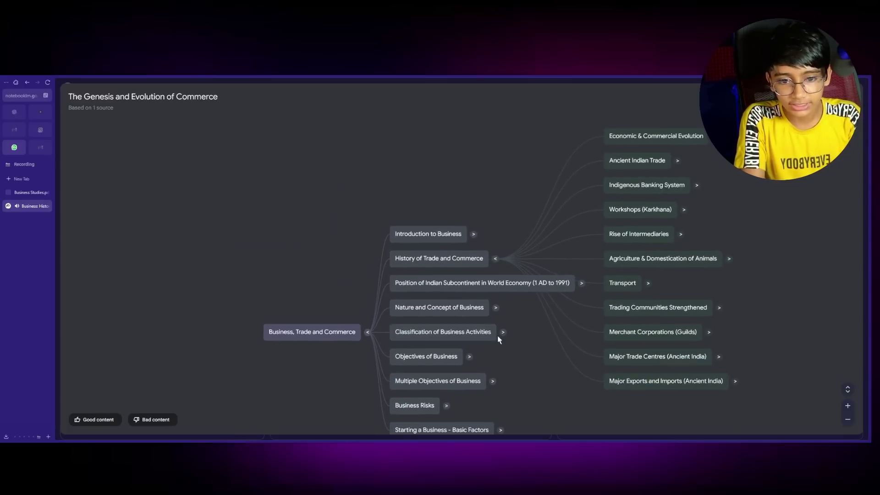
pyautogui.click(498, 332)
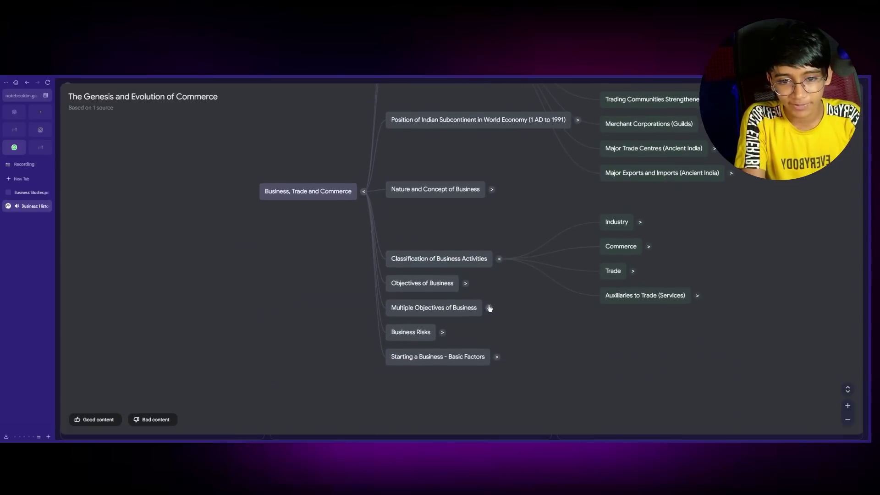
pyautogui.click(489, 308)
pyautogui.click(701, 137)
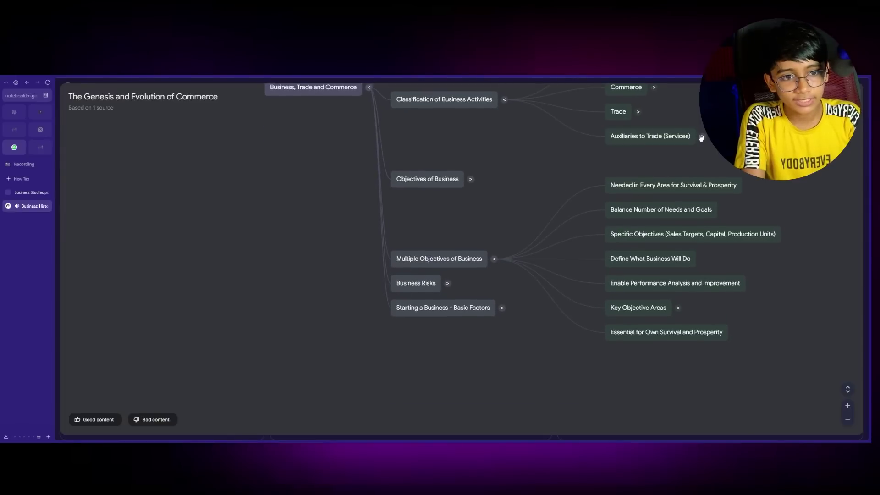
pyautogui.click(442, 210)
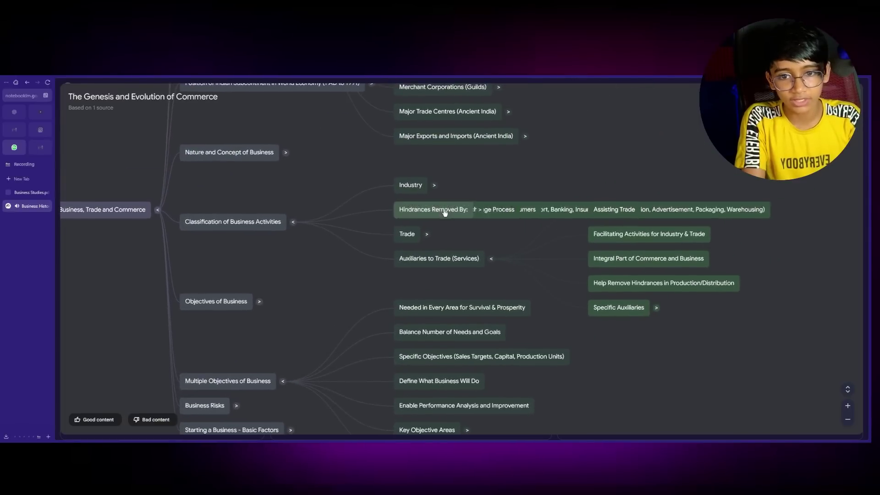
pyautogui.click(699, 321)
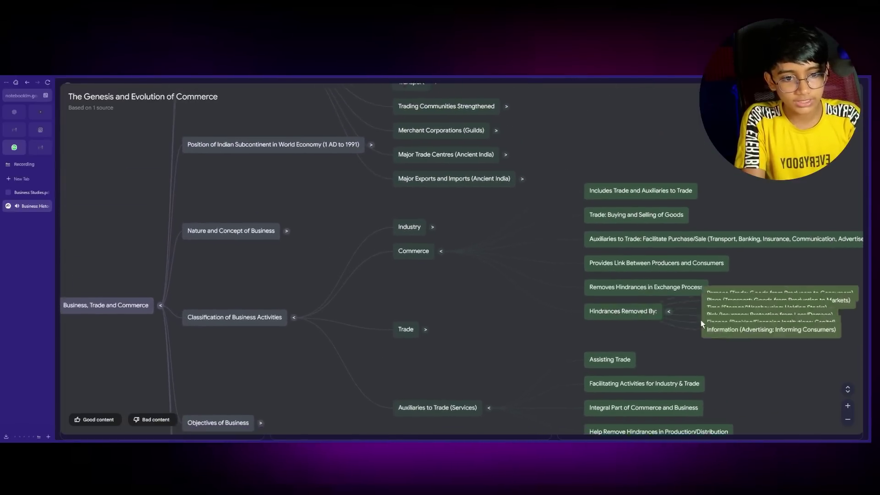
pyautogui.scroll(-5, 612, 288)
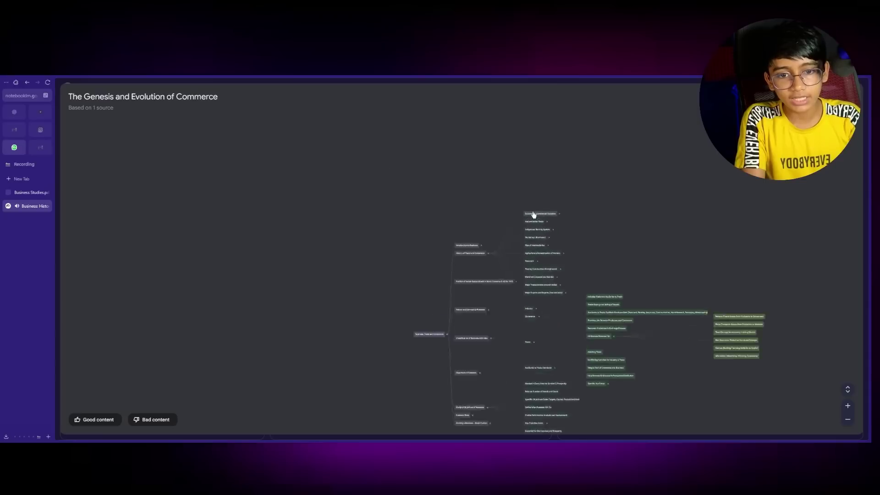
pyautogui.scroll(5, 559, 214)
pyautogui.click(564, 211)
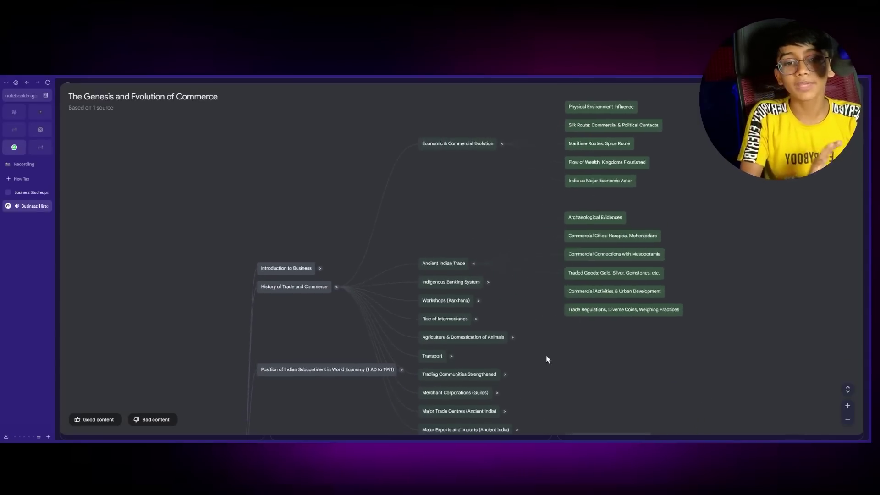
pyautogui.scroll(3, 507, 286)
pyautogui.moveTo(629, 255); pyautogui.dragTo(548, 126)
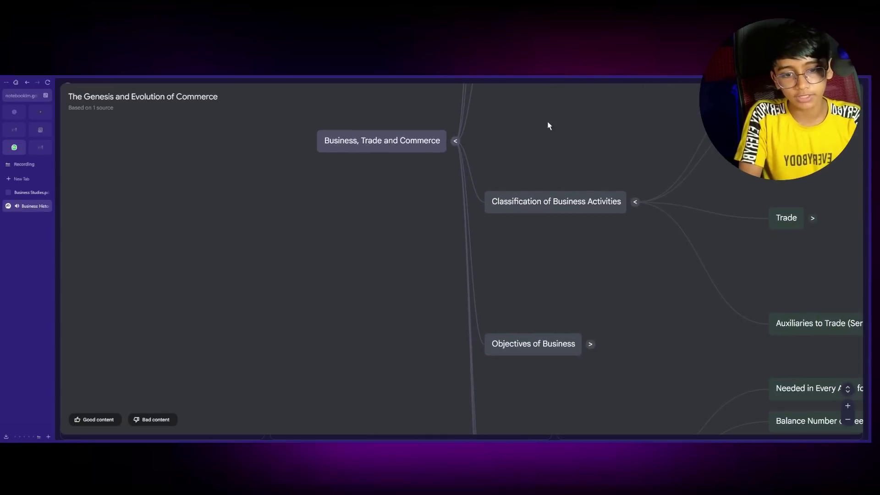
pyautogui.moveTo(613, 326); pyautogui.dragTo(570, 267)
pyautogui.click(535, 239)
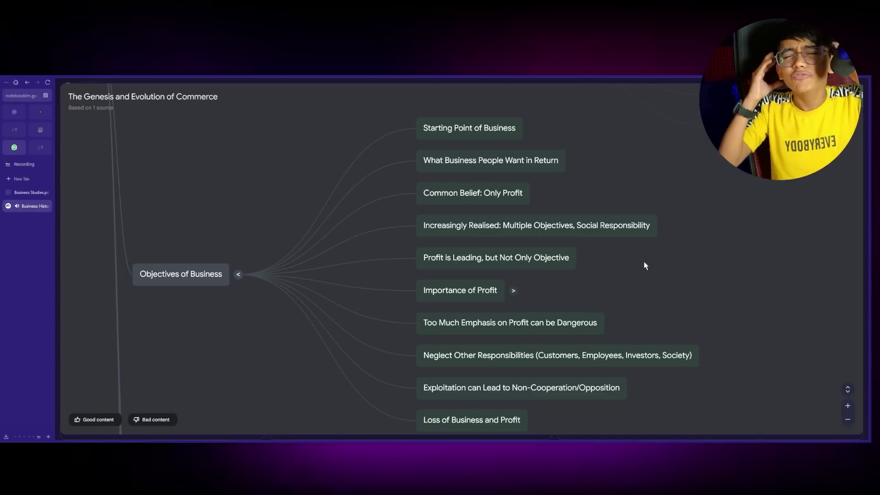
pyautogui.scroll(-3, 645, 266)
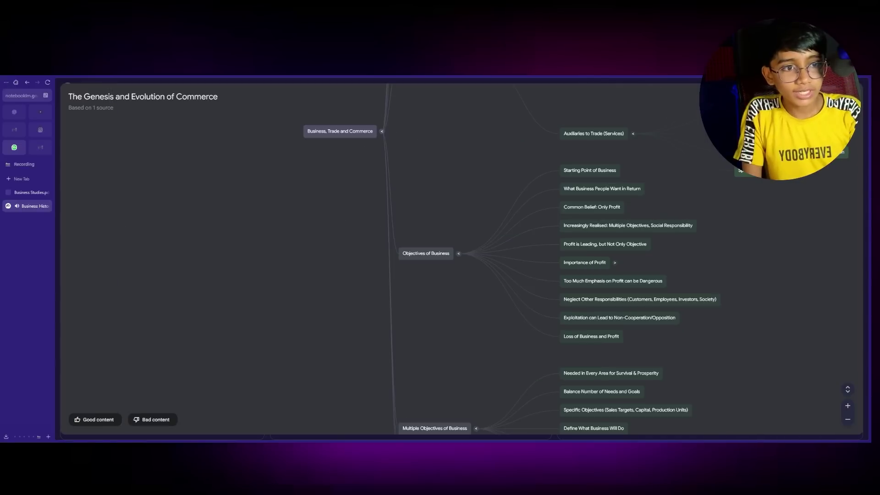
pyautogui.press('Escape')
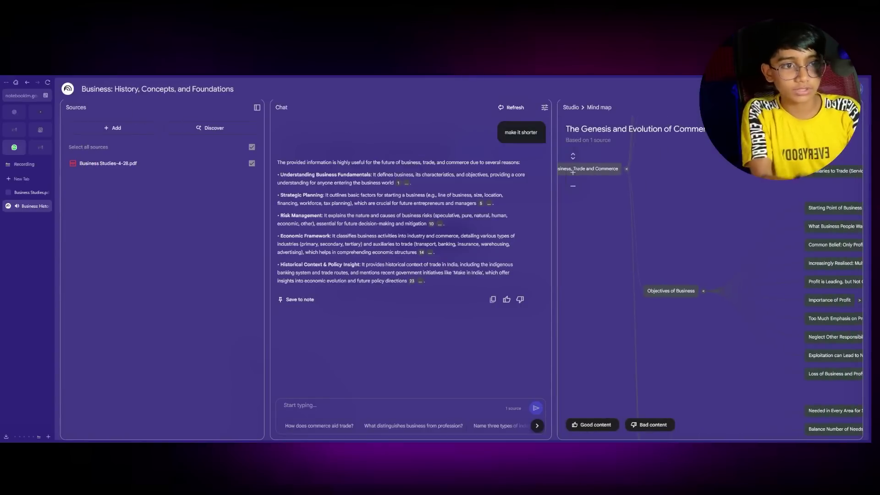
pyautogui.moveTo(810, 281); pyautogui.dragTo(742, 272)
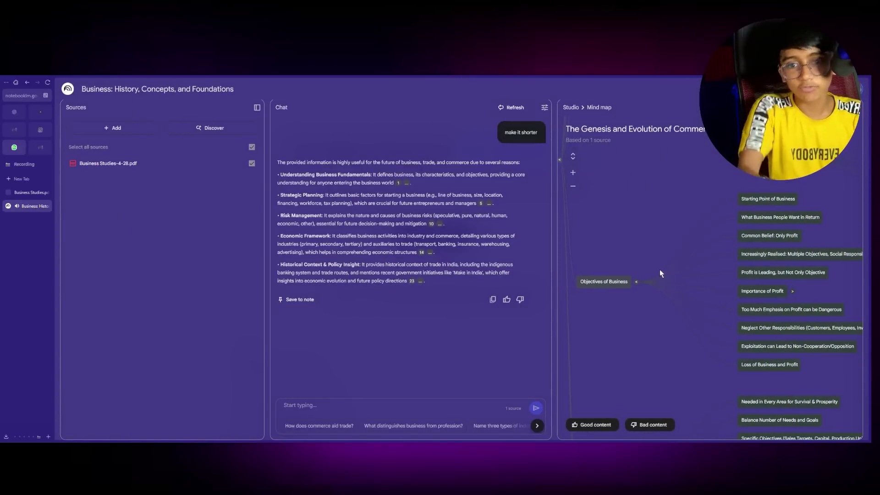
pyautogui.scroll(-5, 659, 273)
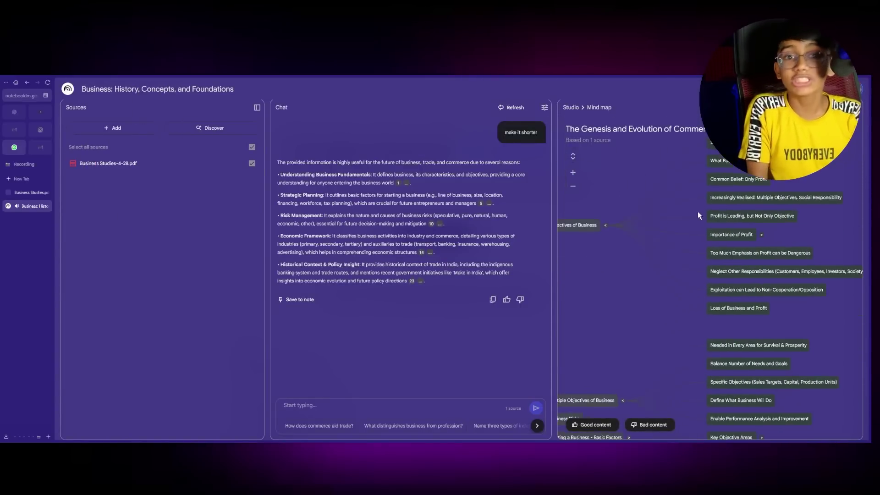
pyautogui.click(569, 108)
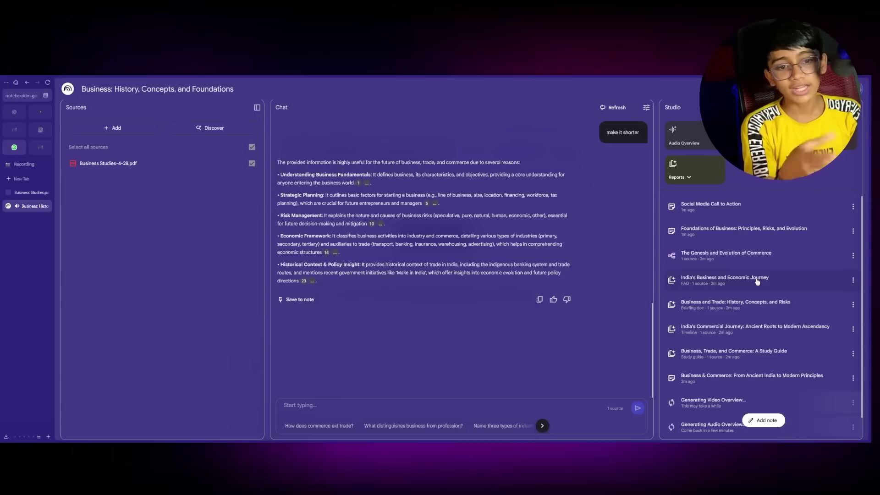
pyautogui.click(757, 282)
pyautogui.scroll(-5, 684, 168)
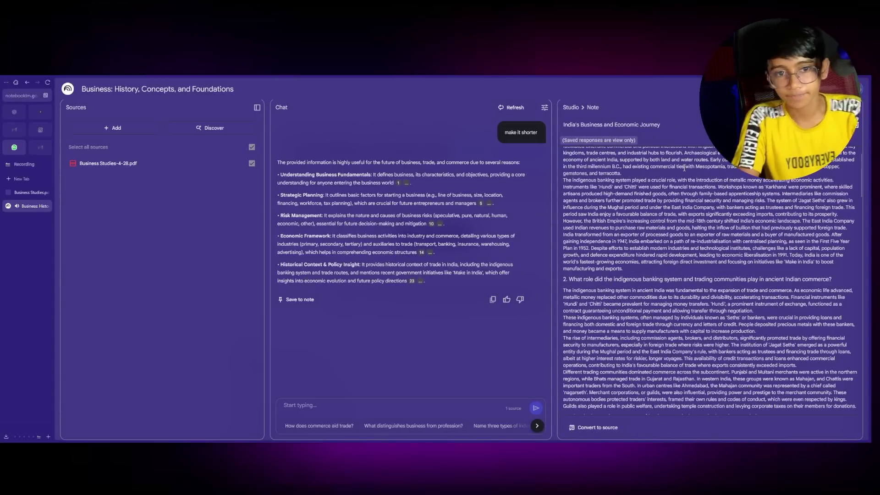
pyautogui.click(570, 107)
pyautogui.click(755, 331)
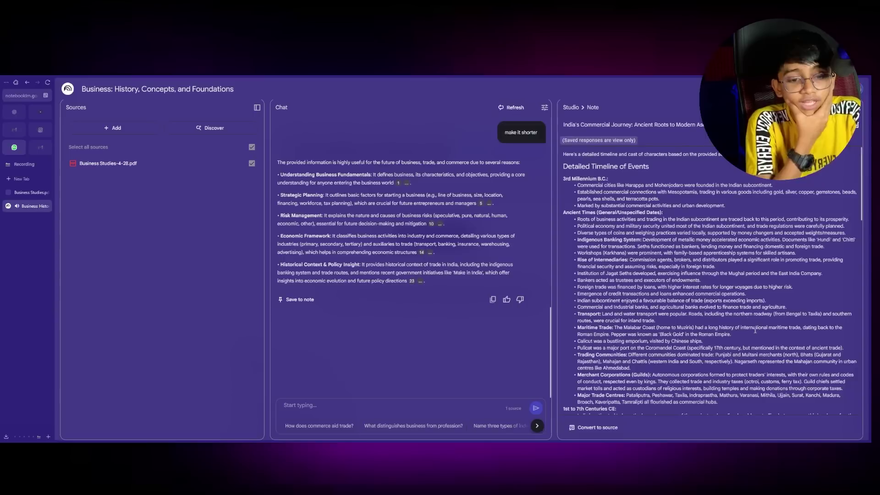
pyautogui.scroll(-6, 754, 330)
pyautogui.moveTo(574, 247); pyautogui.dragTo(622, 317)
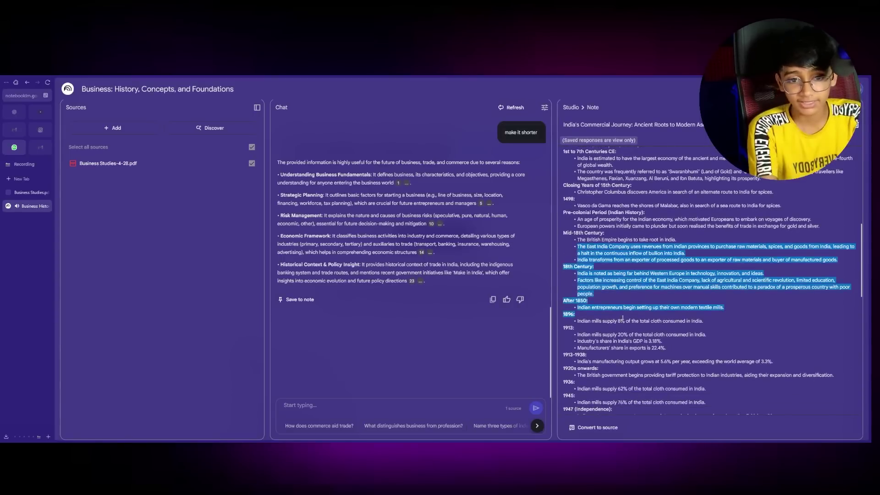
pyautogui.click(623, 341)
pyautogui.scroll(-4, 595, 298)
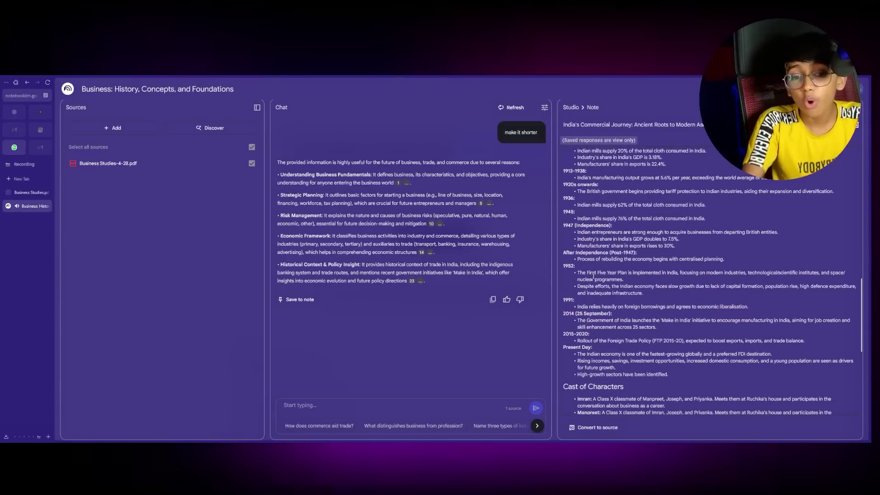
pyautogui.scroll(-5, 594, 276)
pyautogui.click(571, 106)
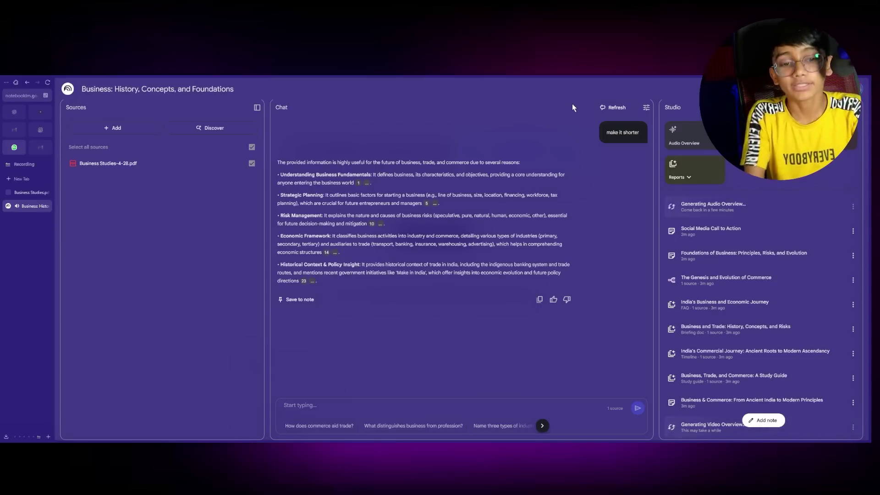
pyautogui.scroll(-1, 716, 403)
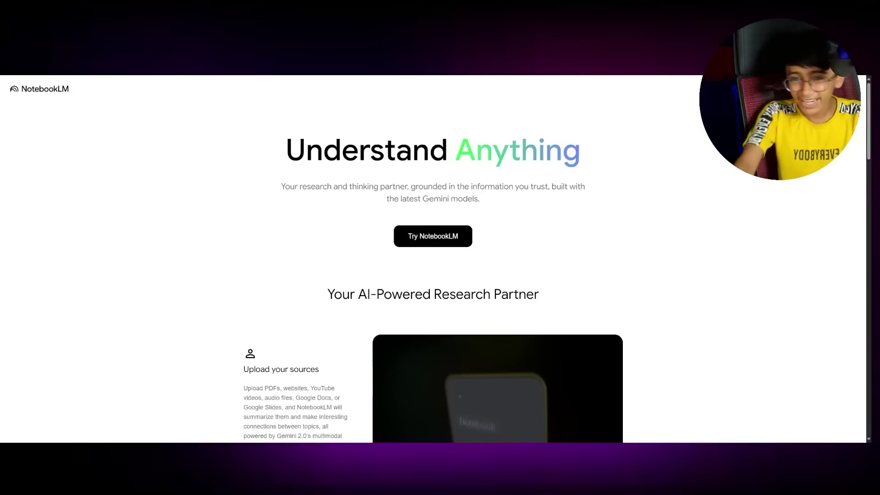
# - Bring StudyFetch full screen, browse the learning options, and close the Continue Learning window
pyautogui.hotkey('alt', 'Tab')
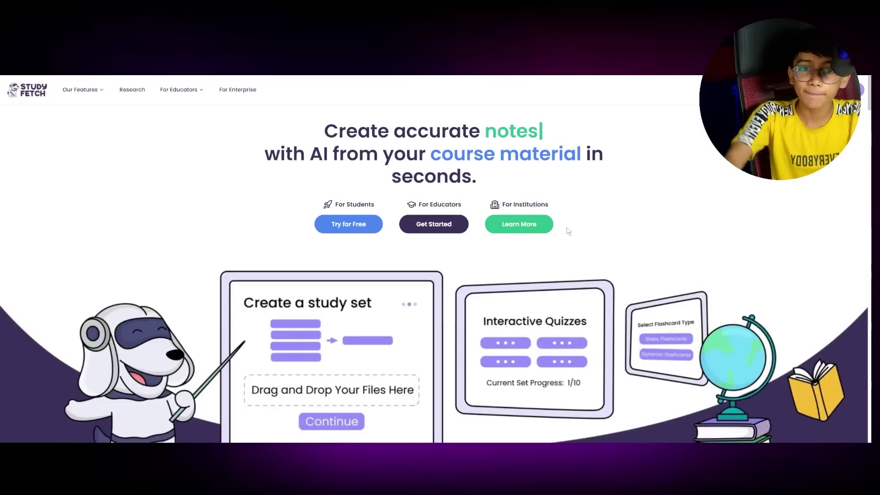
pyautogui.scroll(-10, 530, 302)
pyautogui.scroll(10, 530, 301)
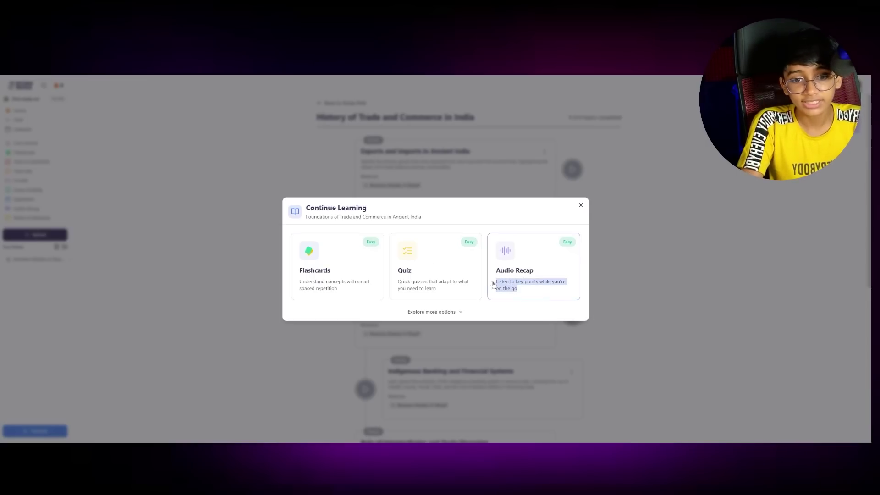
pyautogui.click(498, 284)
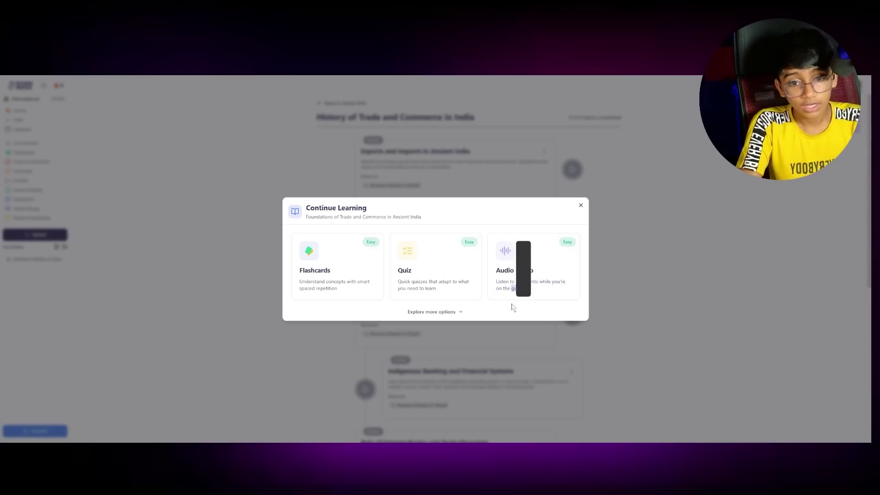
pyautogui.click(453, 312)
pyautogui.click(437, 280)
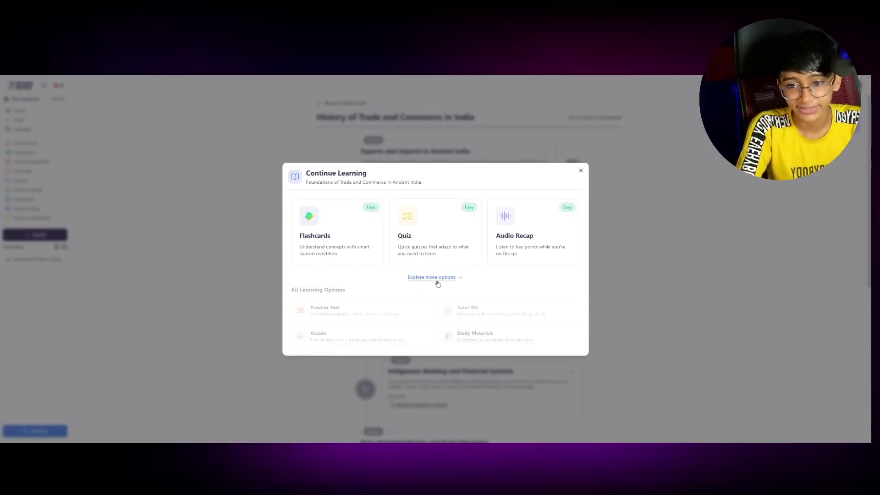
pyautogui.click(581, 205)
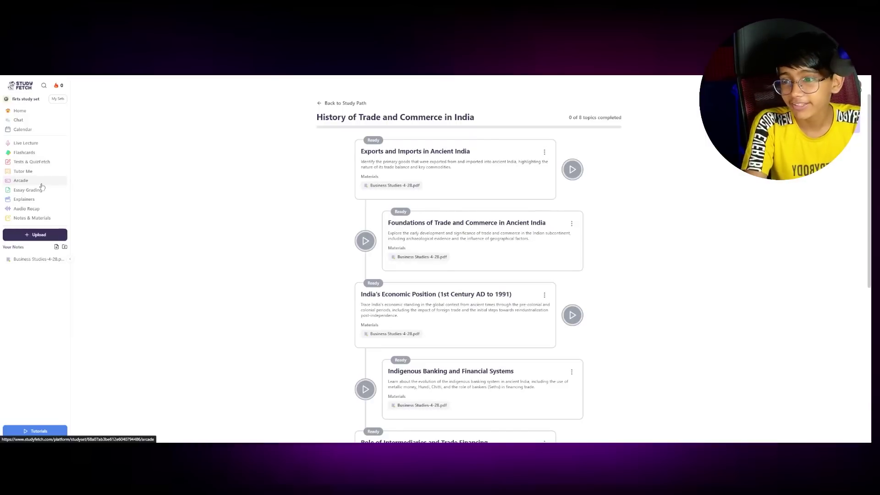
# - Create a Track Race arcade game generated from the Business Studies-4-28.pdf material
pyautogui.click(21, 181)
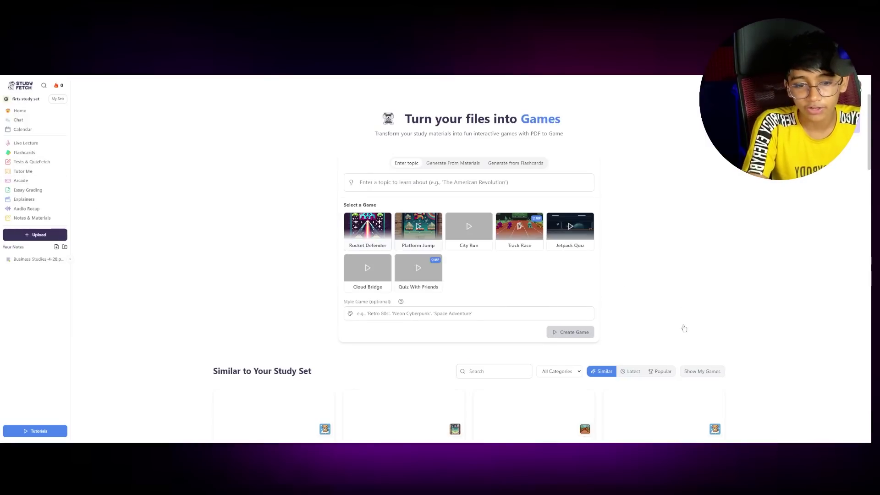
pyautogui.scroll(-10, 684, 328)
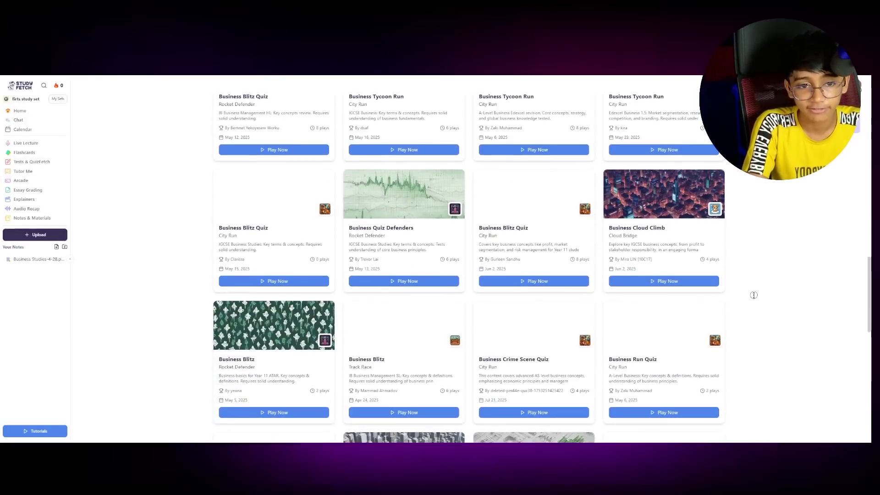
pyautogui.scroll(10, 753, 295)
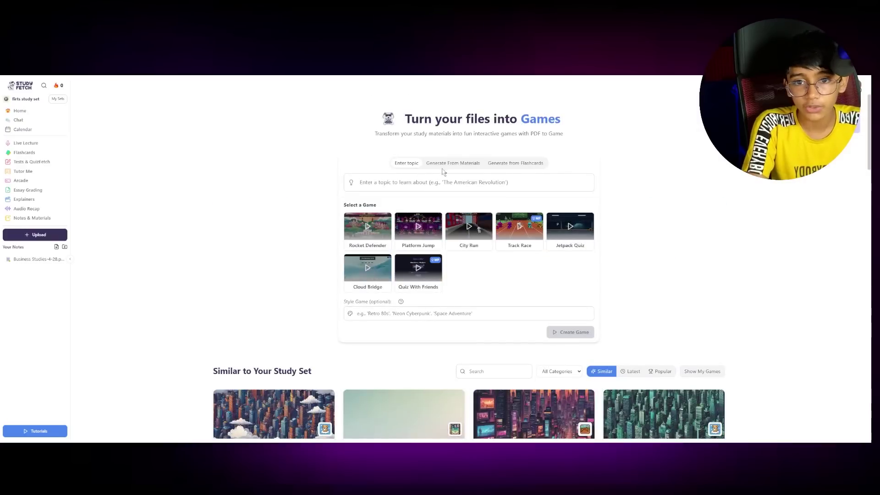
pyautogui.click(453, 163)
pyautogui.click(398, 207)
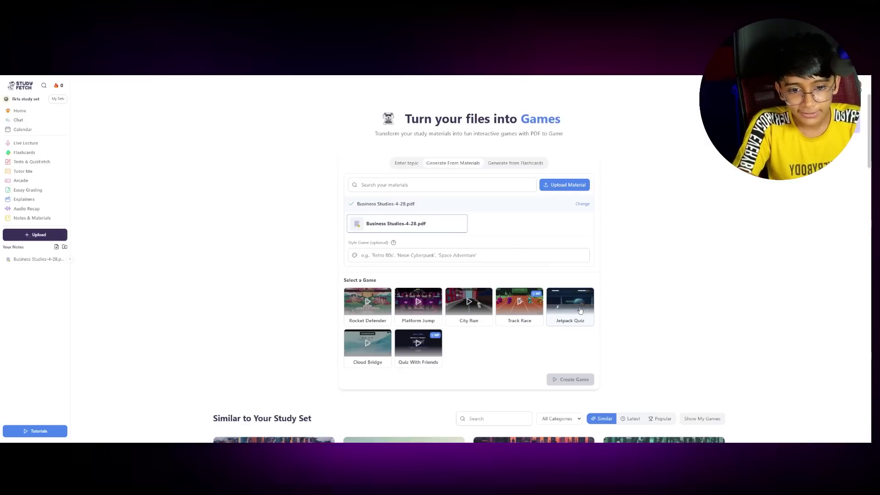
pyautogui.click(519, 305)
pyautogui.click(568, 406)
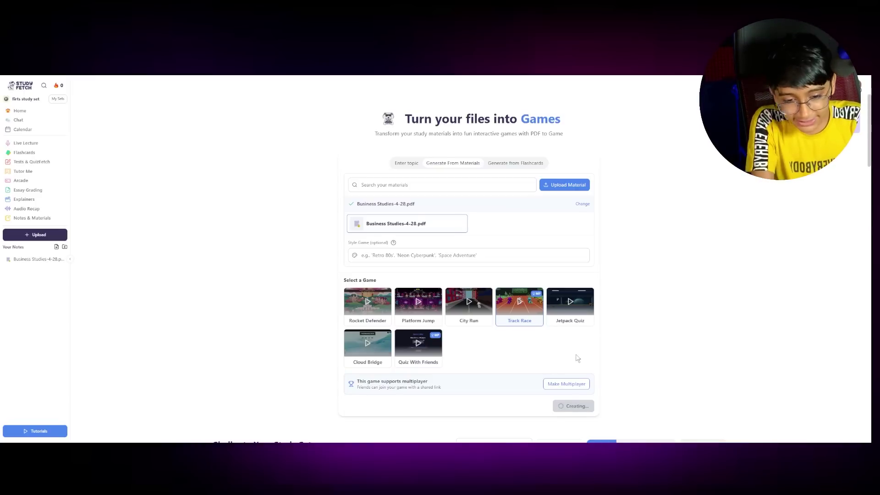
pyautogui.press('super')
pyautogui.press('super')
pyautogui.press('super')
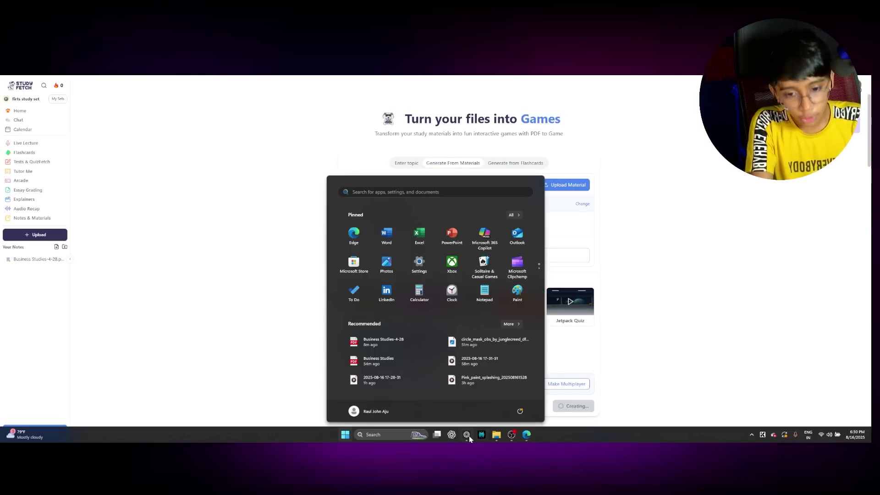
# - Play the ancient trade routes audio overview in Interactive mode, pause it, and return to Studio
pyautogui.click(526, 434)
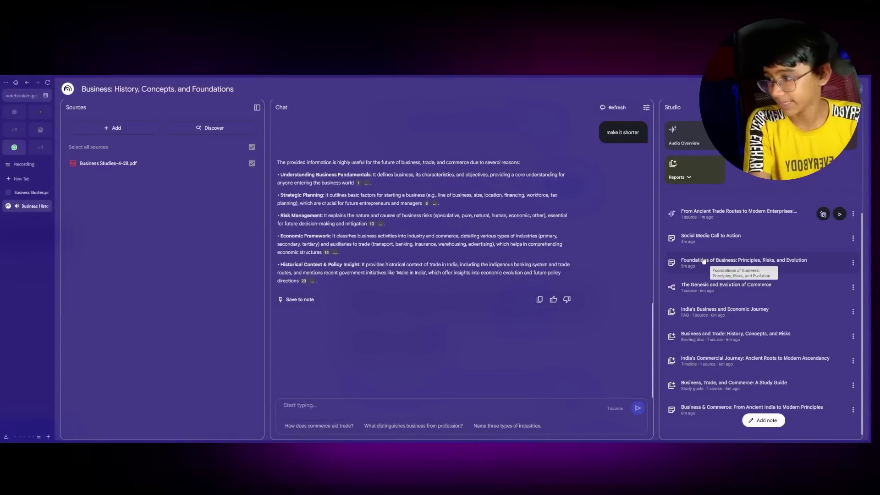
pyautogui.click(781, 238)
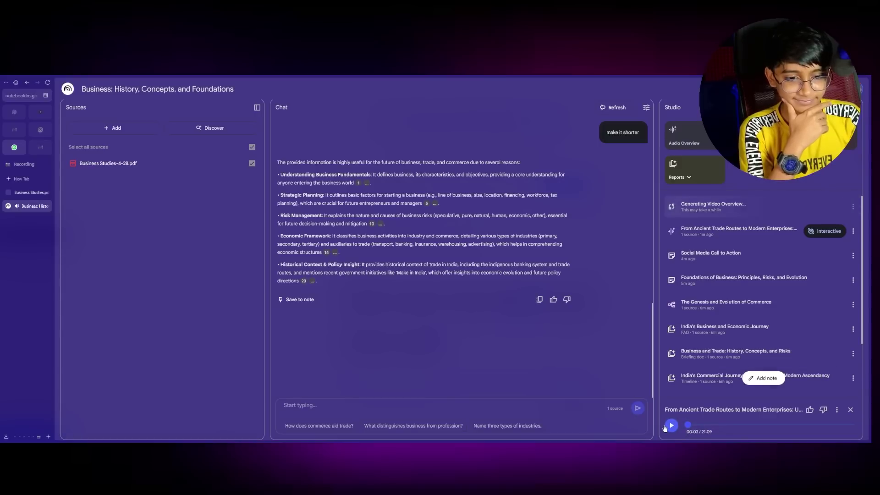
pyautogui.click(824, 232)
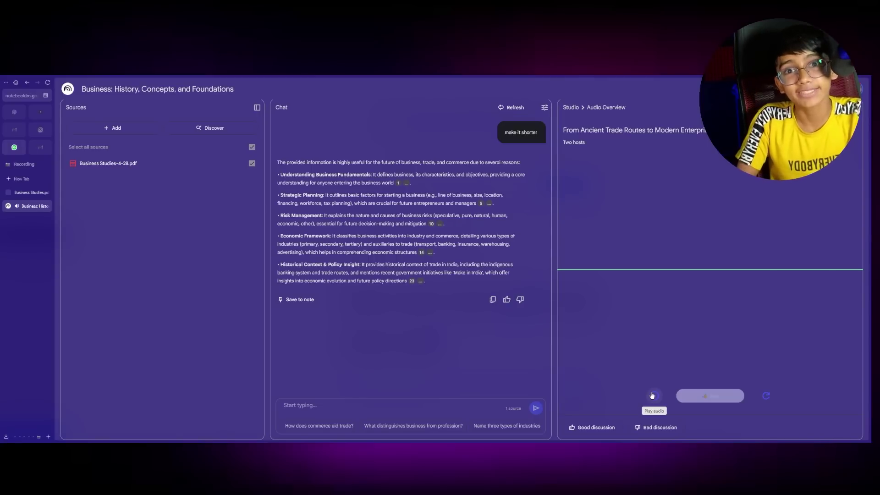
pyautogui.click(652, 395)
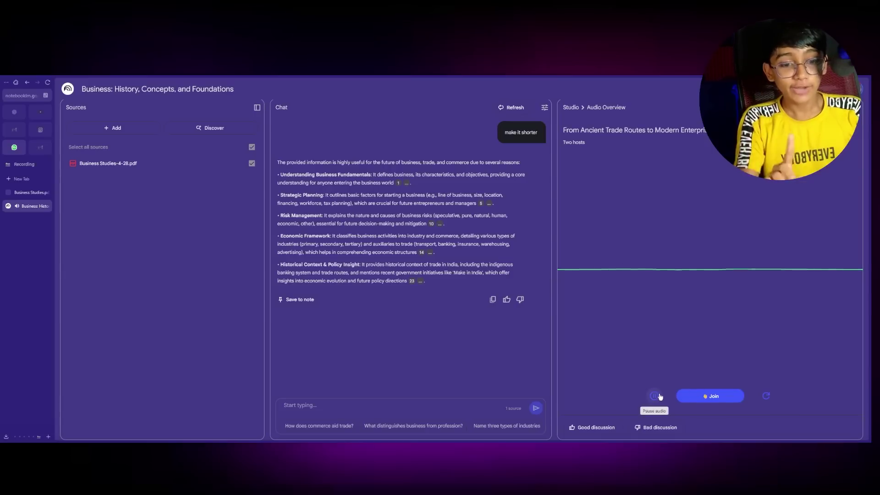
pyautogui.click(691, 391)
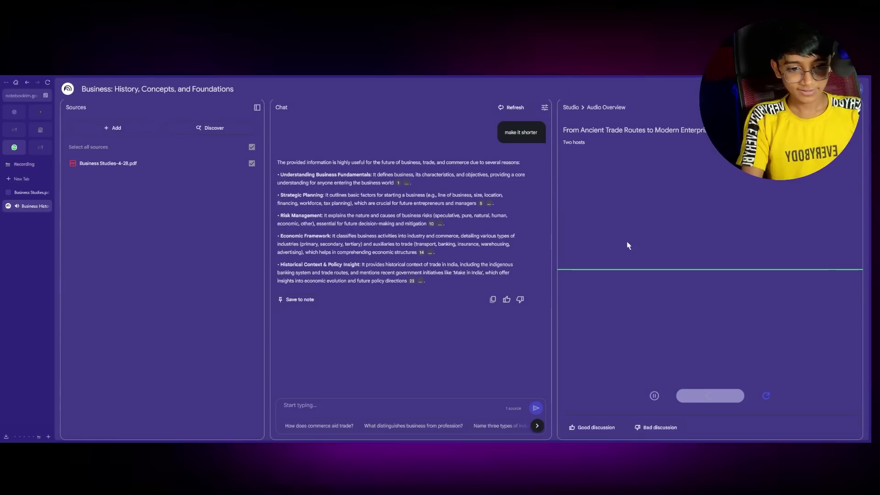
pyautogui.click(571, 107)
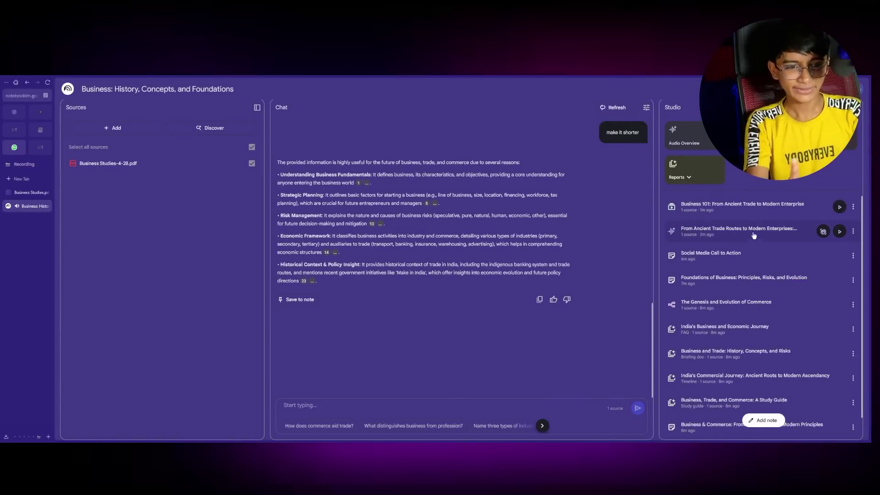
# - Watch the Business 101 video overview, seek through it, and pause on History of Commerce
pyautogui.click(762, 219)
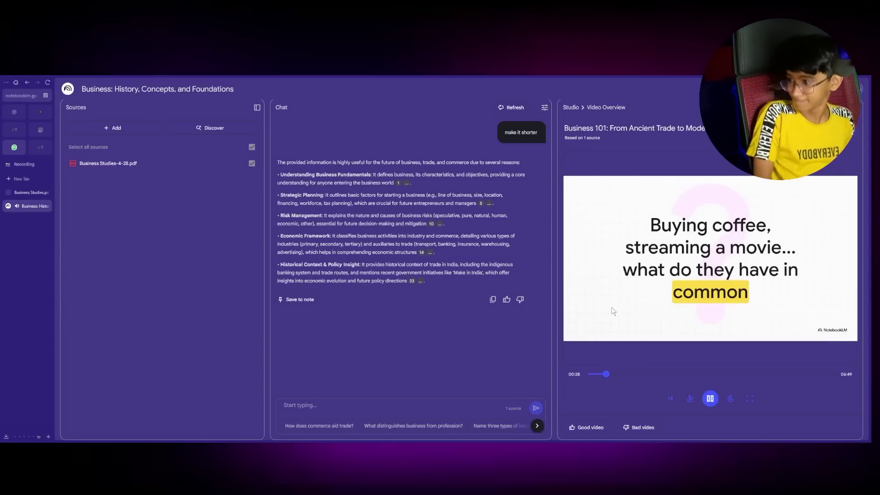
pyautogui.moveTo(728, 375); pyautogui.dragTo(625, 377)
pyautogui.click(710, 399)
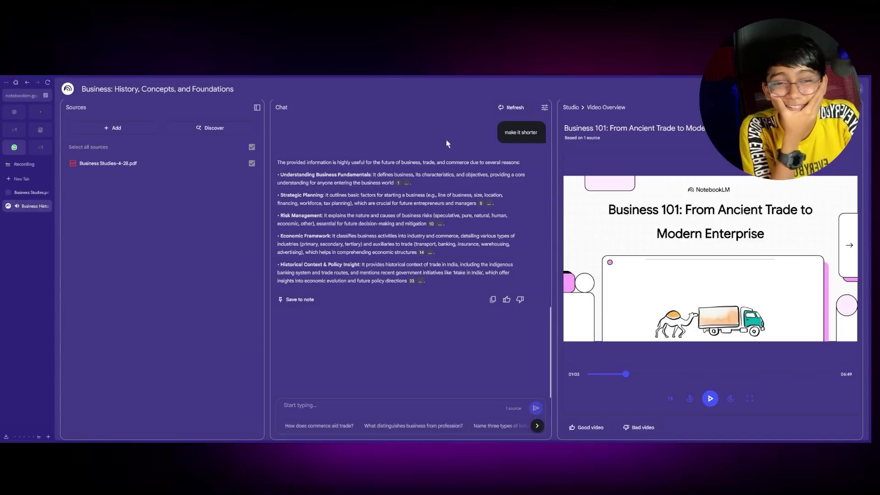
pyautogui.click(633, 374)
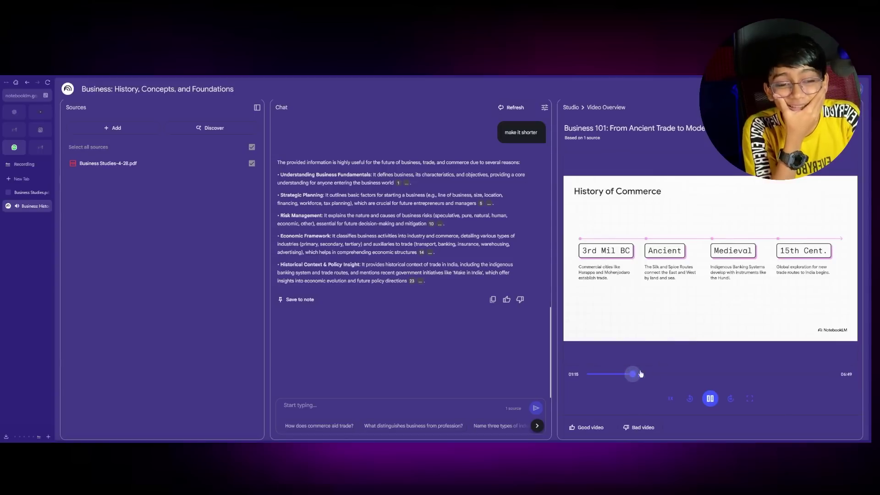
pyautogui.click(710, 398)
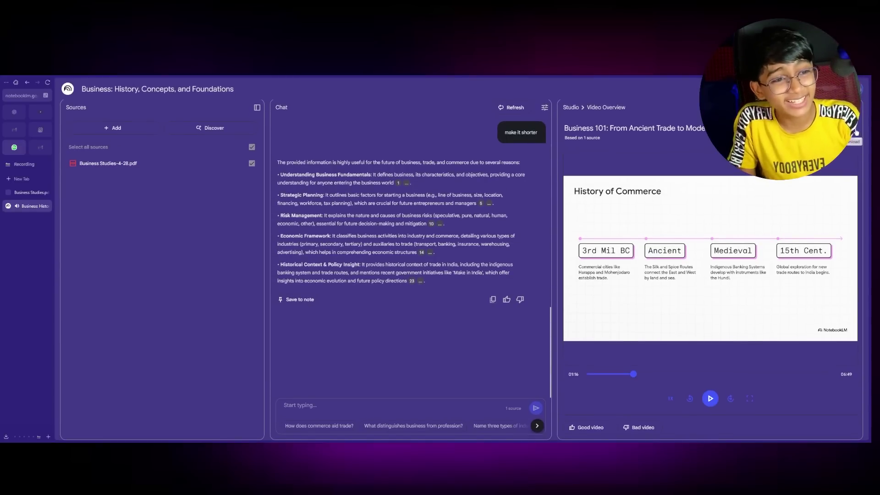
pyautogui.click(567, 108)
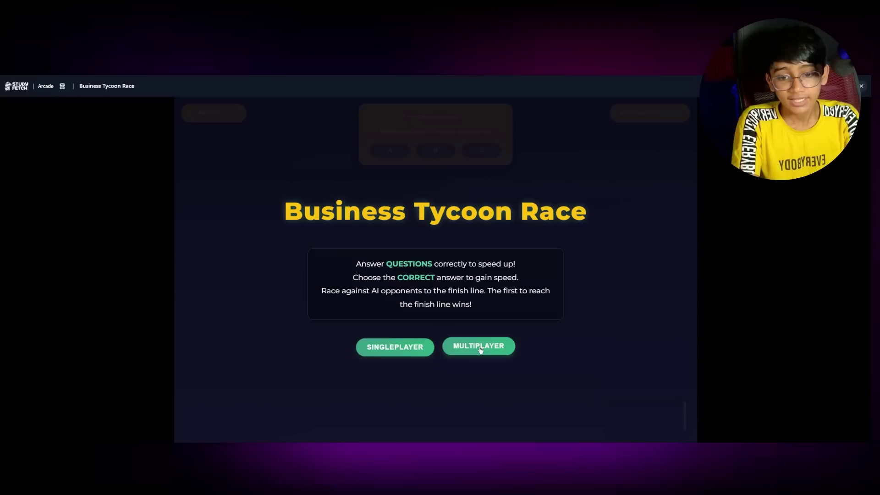
# - Start a single-player Business Tycoon Race and answer its quiz questions, including the Mesopotamia trading one
pyautogui.click(413, 348)
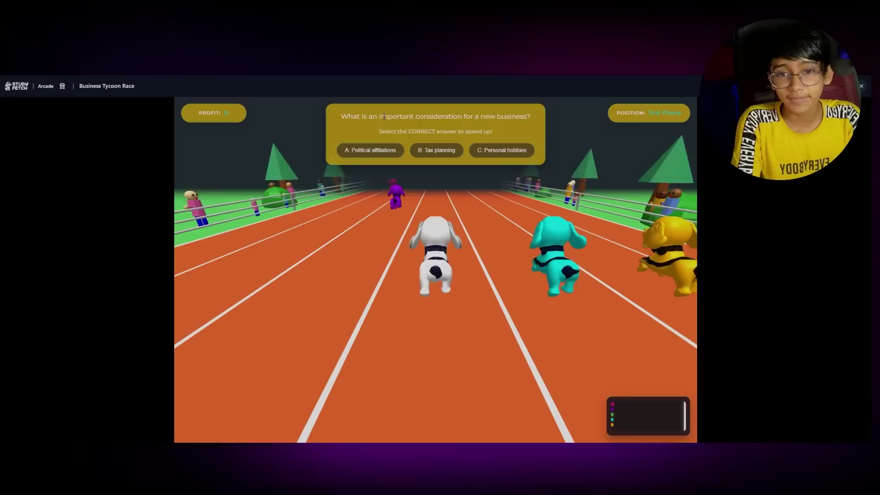
pyautogui.moveTo(384, 117); pyautogui.dragTo(481, 132)
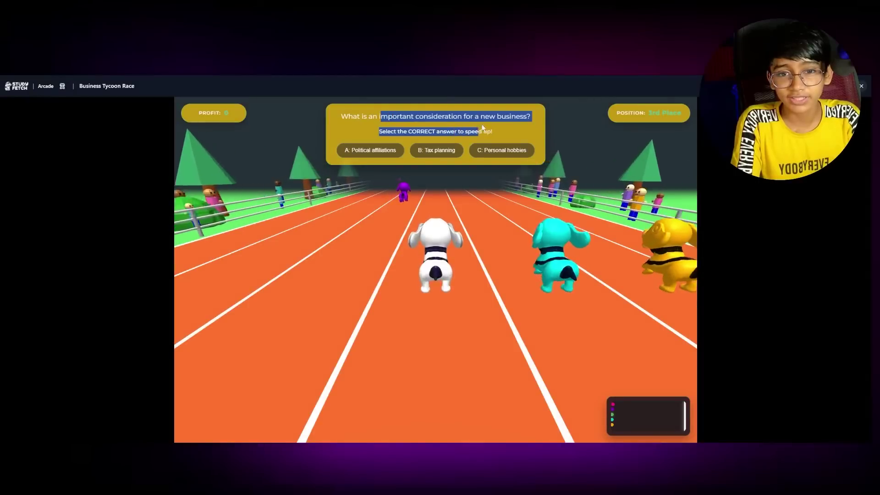
pyautogui.click(370, 150)
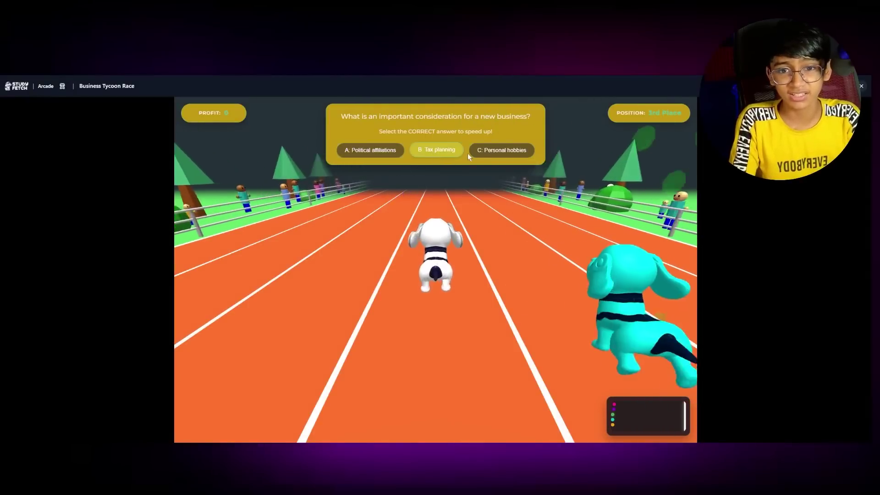
pyautogui.click(392, 152)
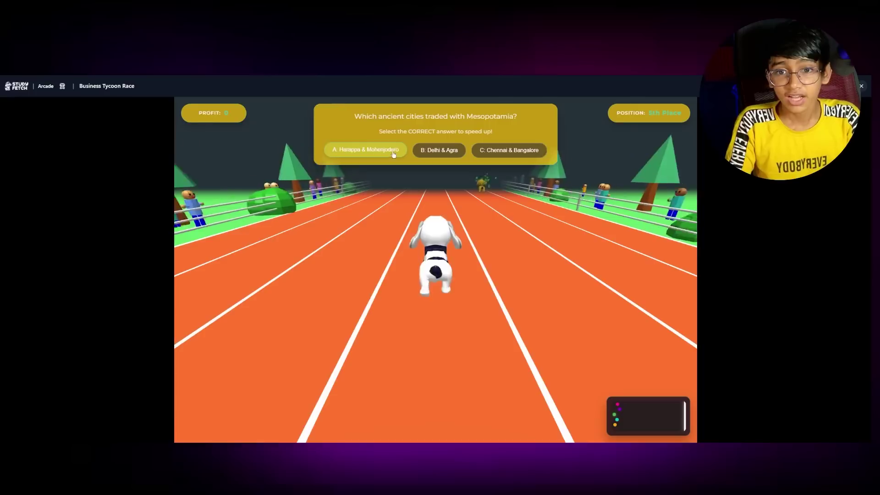
pyautogui.click(393, 153)
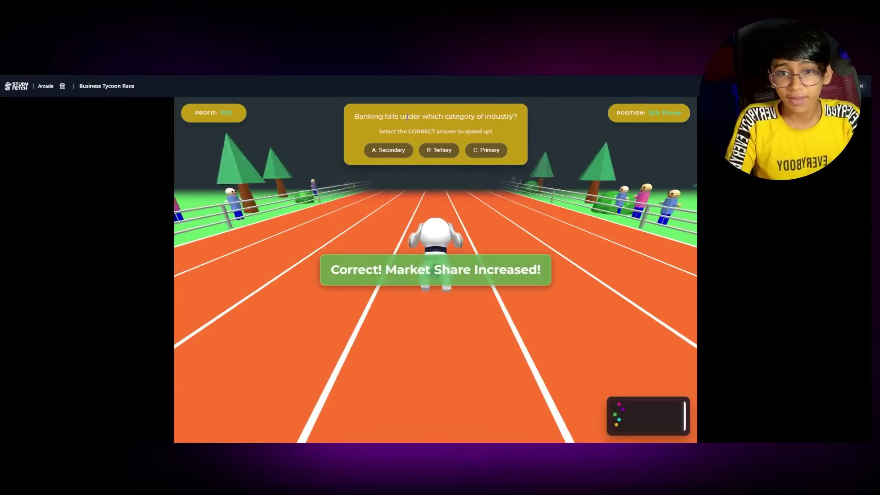
pyautogui.click(439, 151)
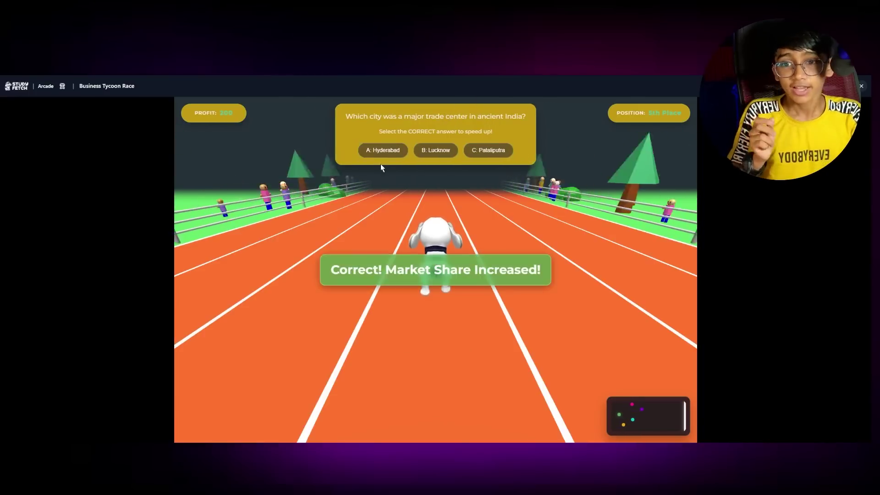
pyautogui.click(379, 151)
pyautogui.click(428, 150)
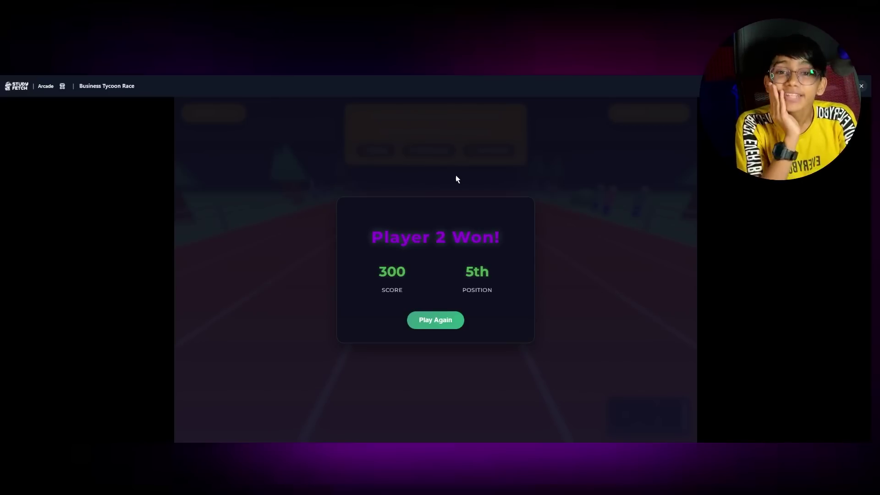
pyautogui.moveTo(694, 77)
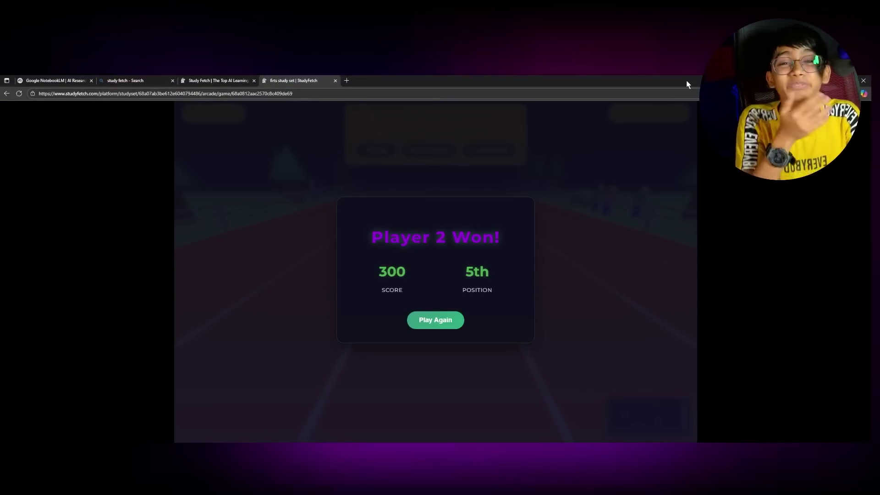